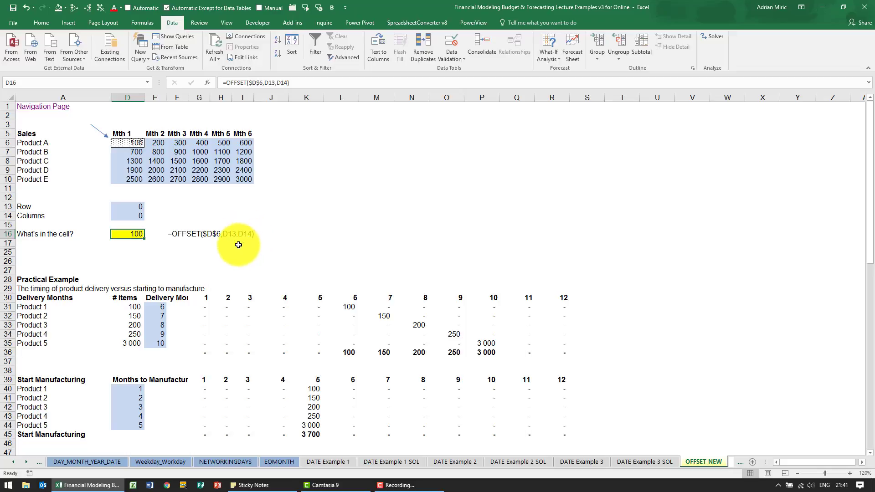
Step: Review D6's starting value of 100 and the Columns input before returning to D17
left_click(139, 244)
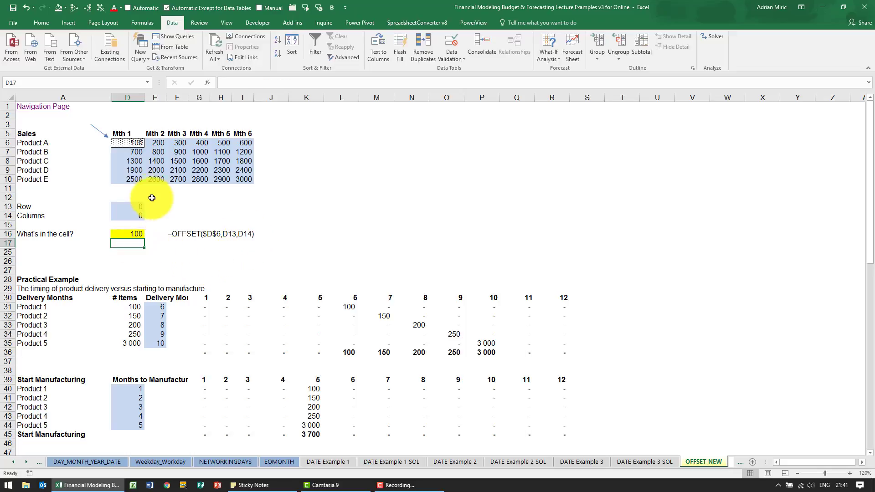
left_click(132, 143)
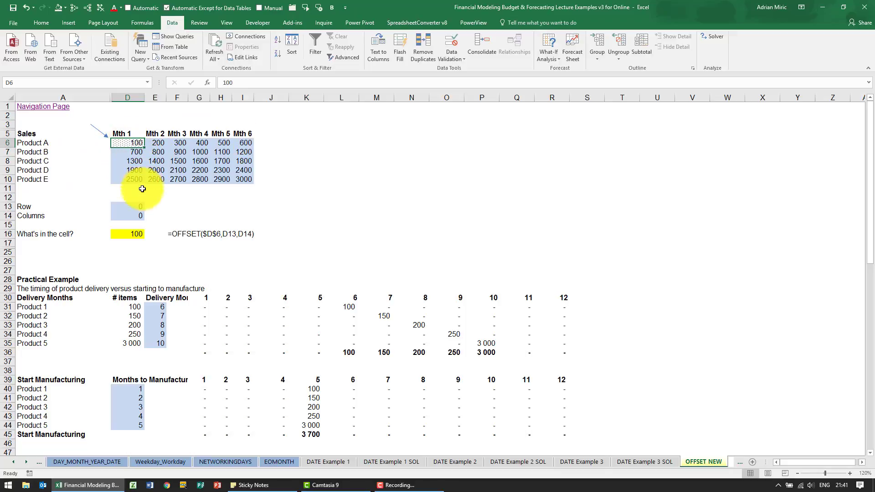
left_click(129, 214)
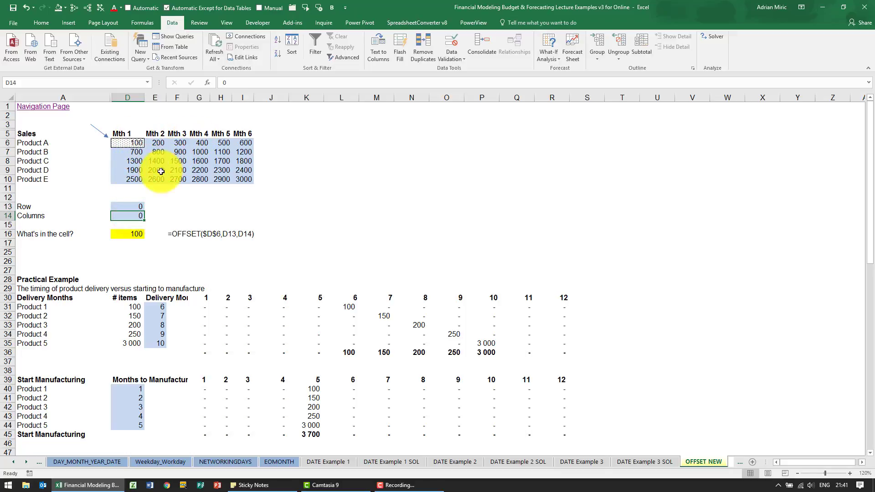
left_click(129, 242)
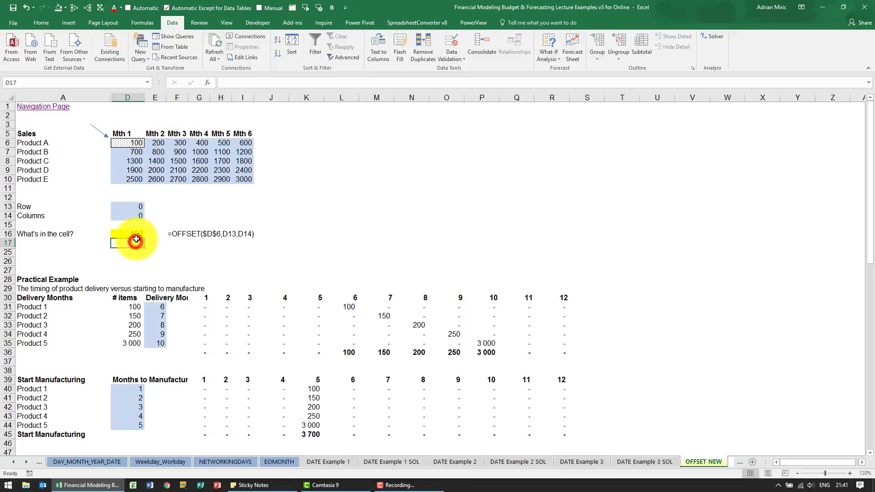
Step: Insert the OFFSET function into D17 from the All functions category
left_click(209, 83)
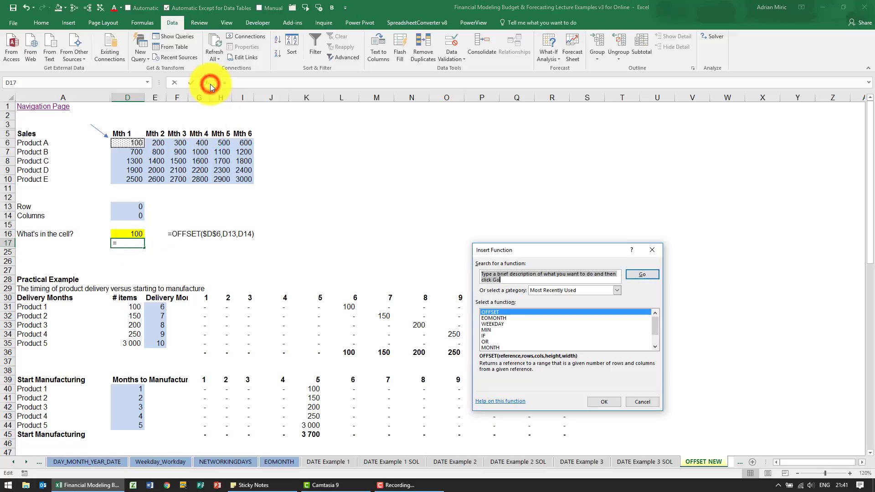
left_click(538, 292)
left_click(538, 303)
left_click(529, 323)
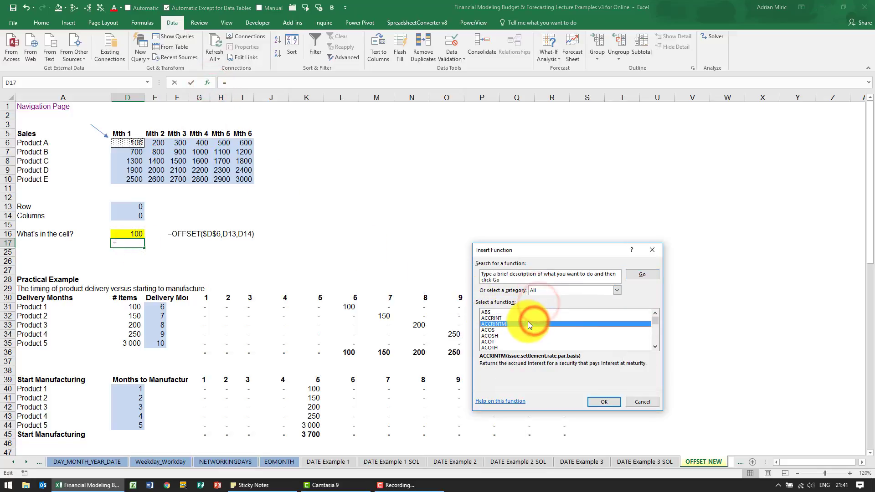
type("off")
key("Return")
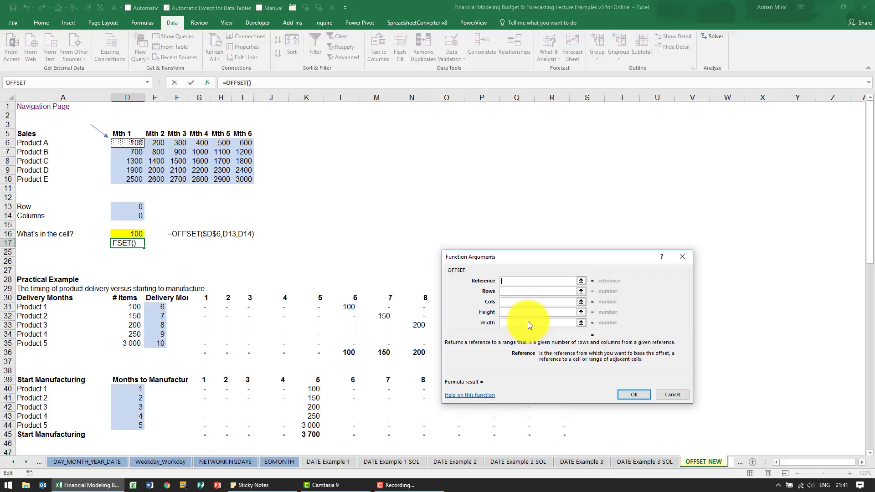
Step: Set OFFSET's reference to D6, rows to D13 and columns to D14, returning 100
left_click_drag(520, 256, 354, 133)
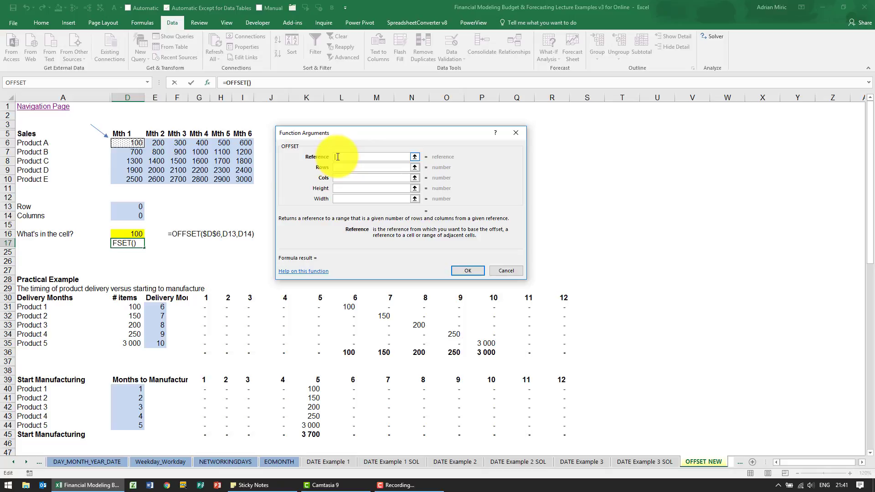
left_click(127, 143)
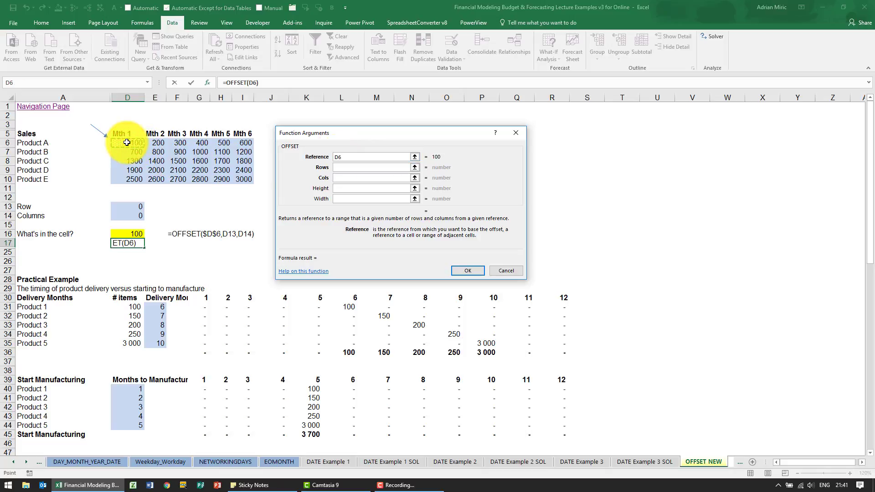
left_click(345, 167)
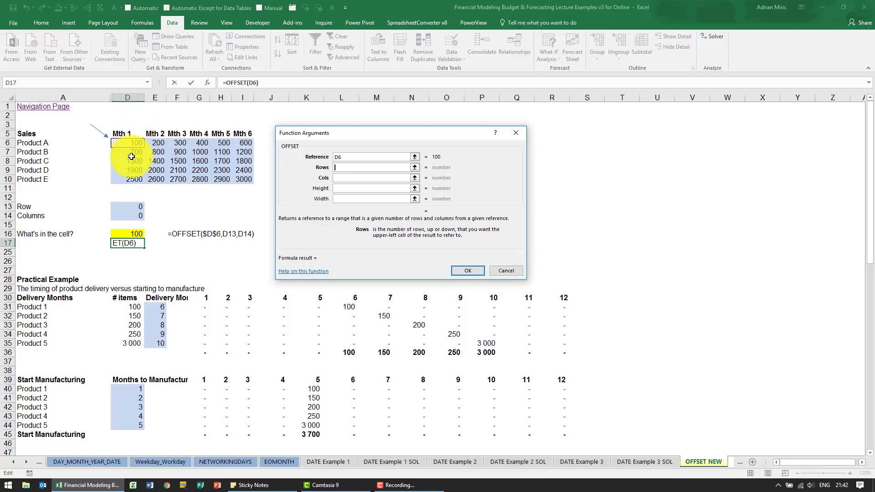
left_click(140, 207)
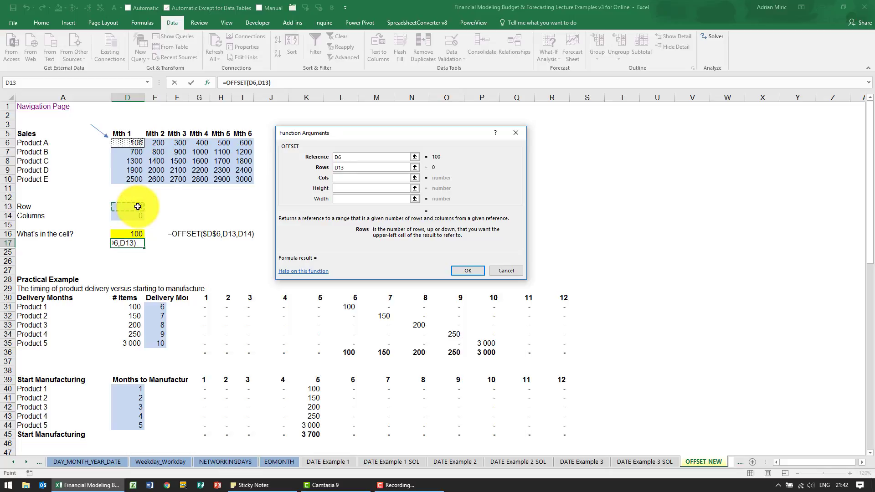
left_click(341, 179)
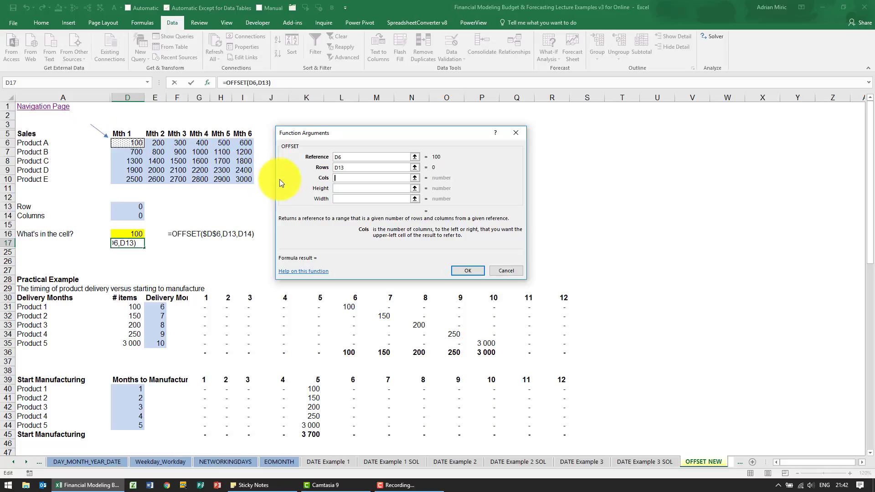
left_click(136, 215)
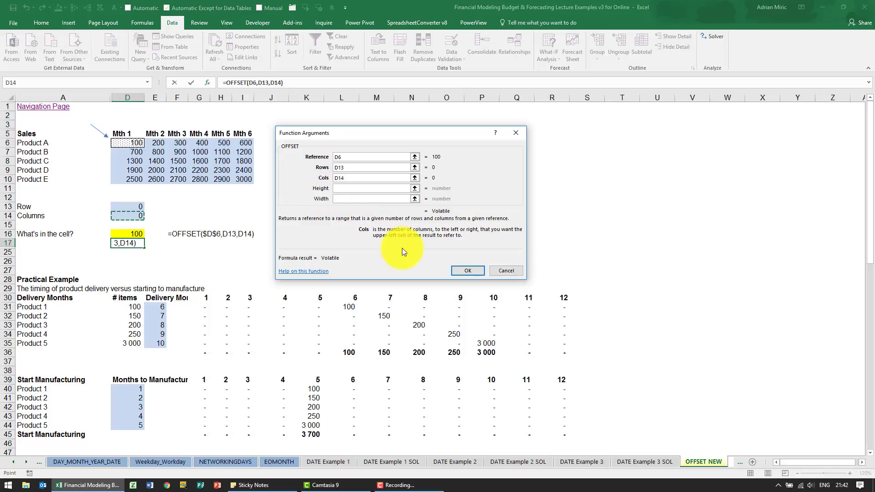
left_click(457, 271)
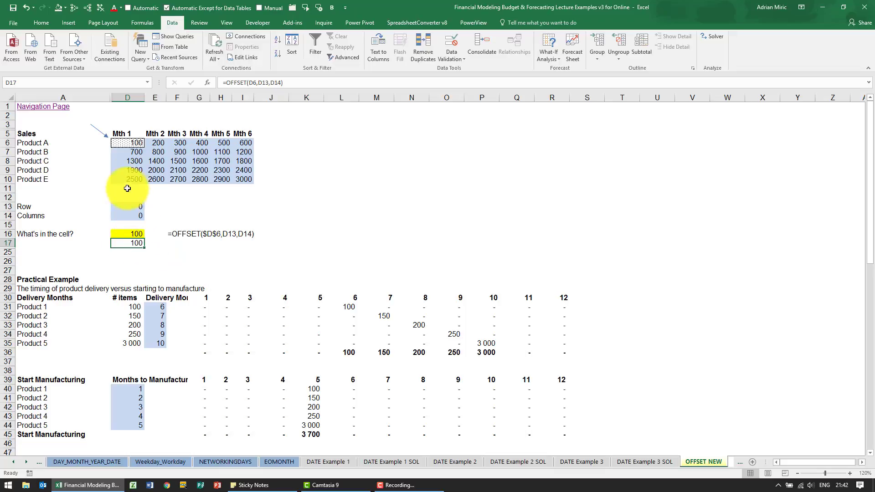
Step: Set the Row input D13 to 2 and the Columns input D14 to 1
left_click(127, 143)
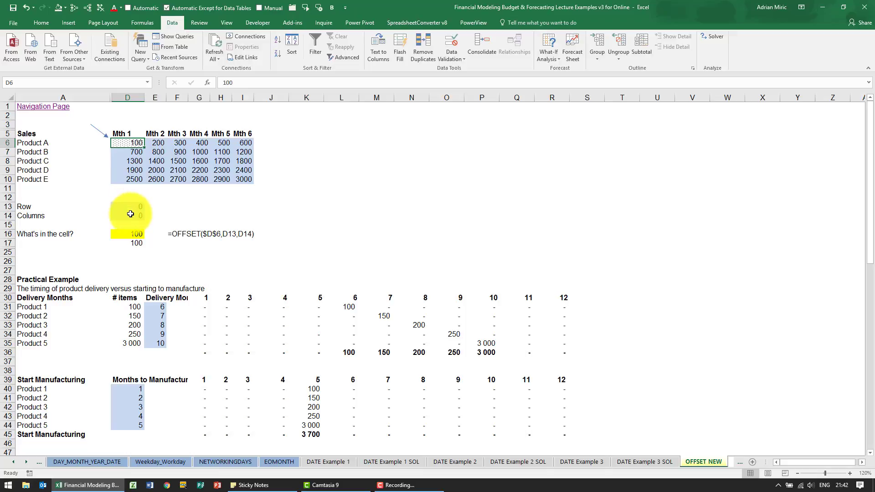
left_click_drag(128, 206, 129, 216)
type("2")
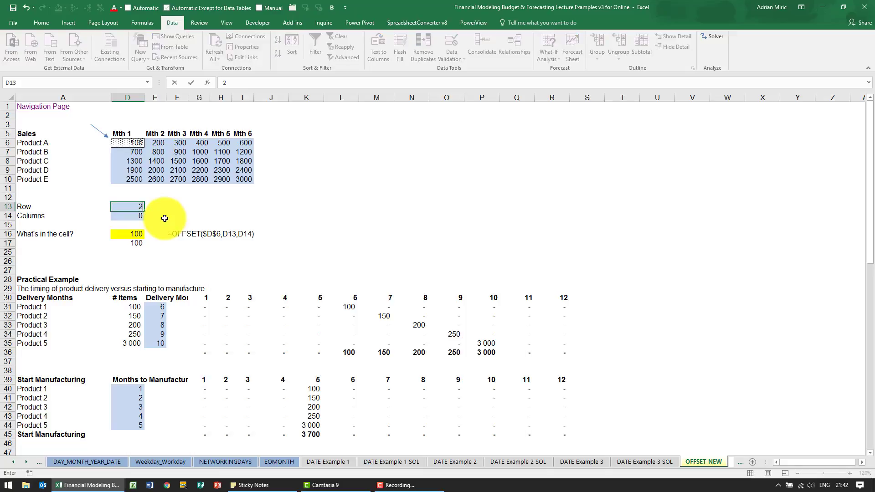
key("Return")
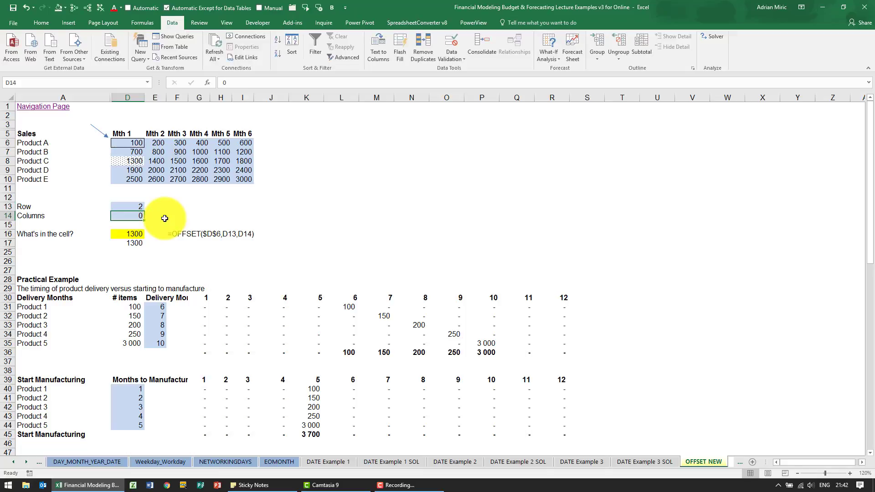
type("1")
key("Return")
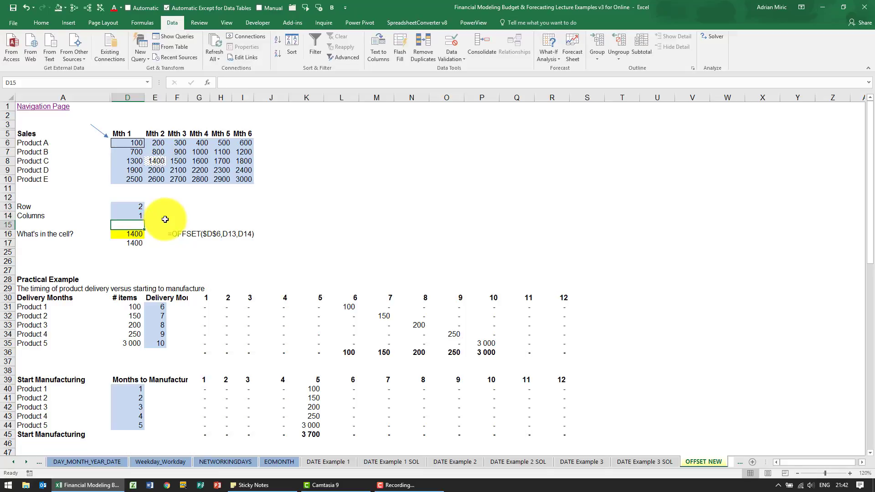
Step: Review the formulas in D17, D6, D8 and E8 behind the new 1400 result
left_click(134, 242)
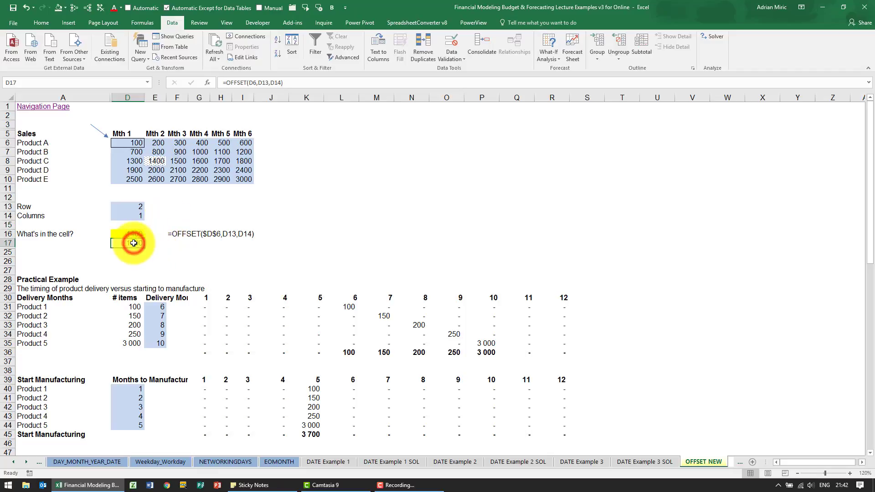
left_click(132, 142)
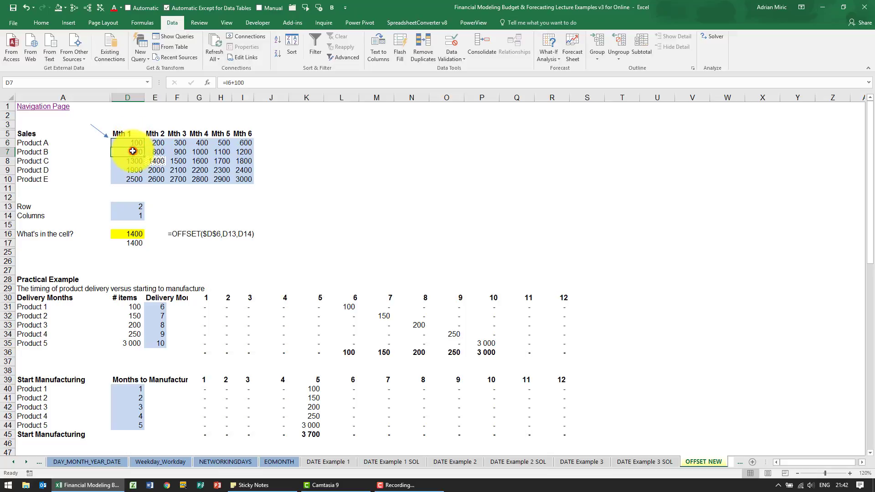
left_click(132, 159)
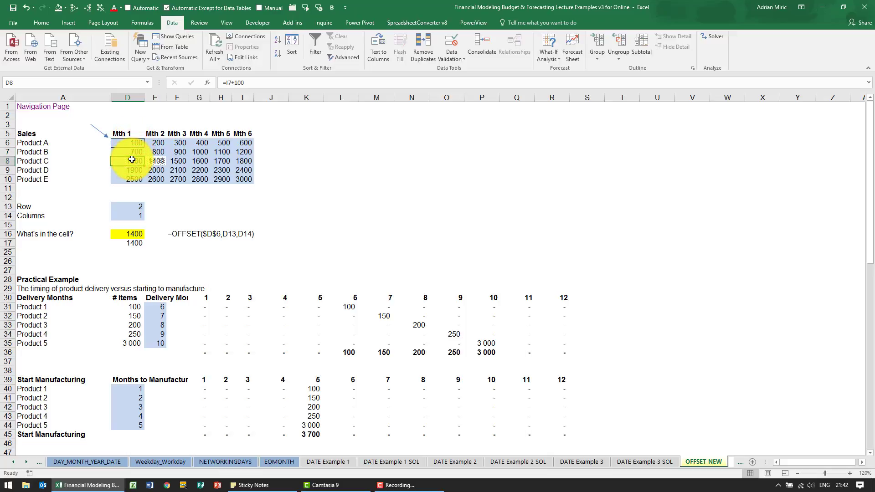
left_click(155, 159)
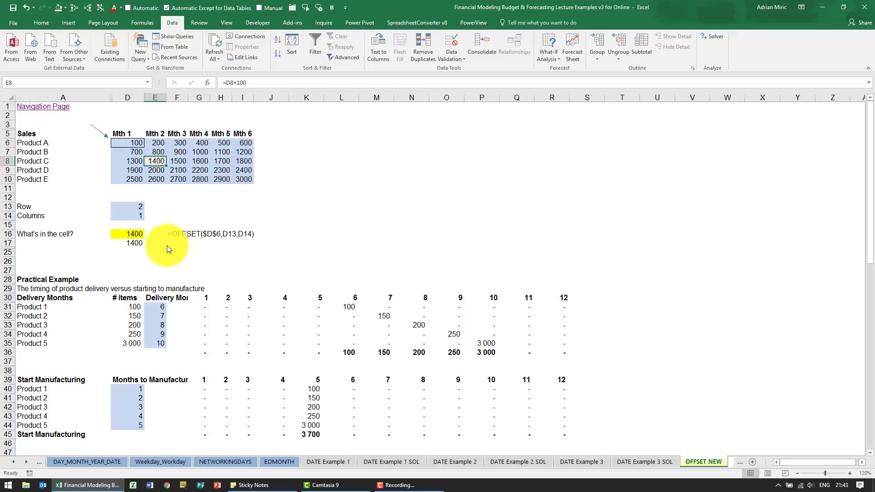
scroll(168, 245, "down", 3)
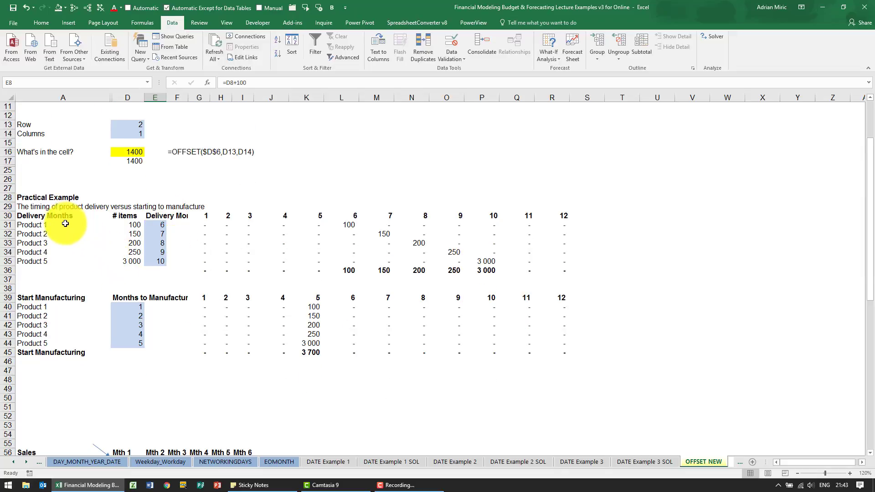
left_click(135, 224)
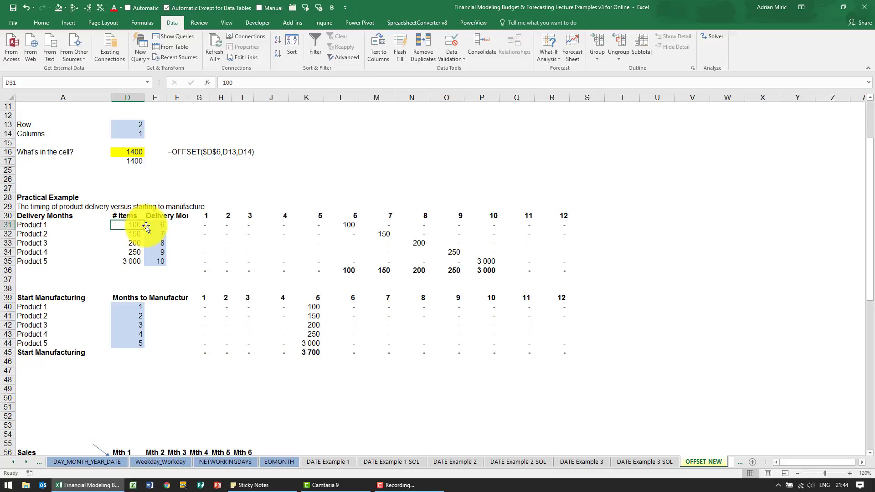
left_click(202, 227)
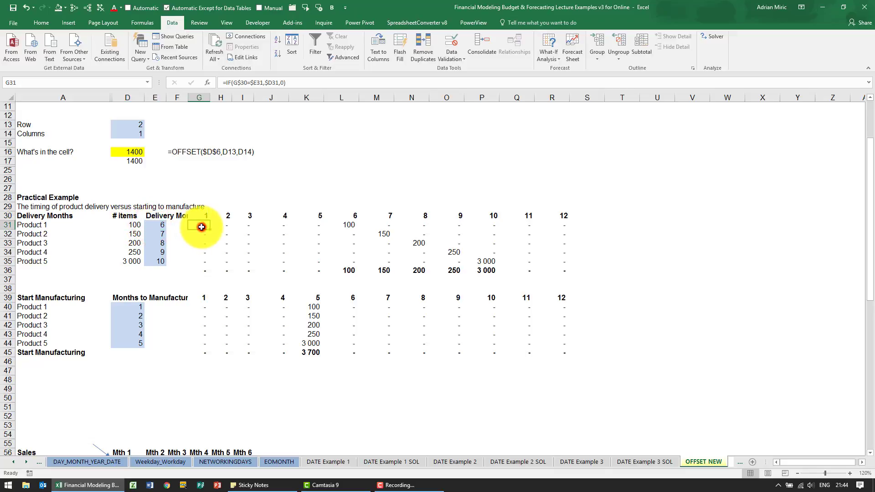
left_click(349, 225)
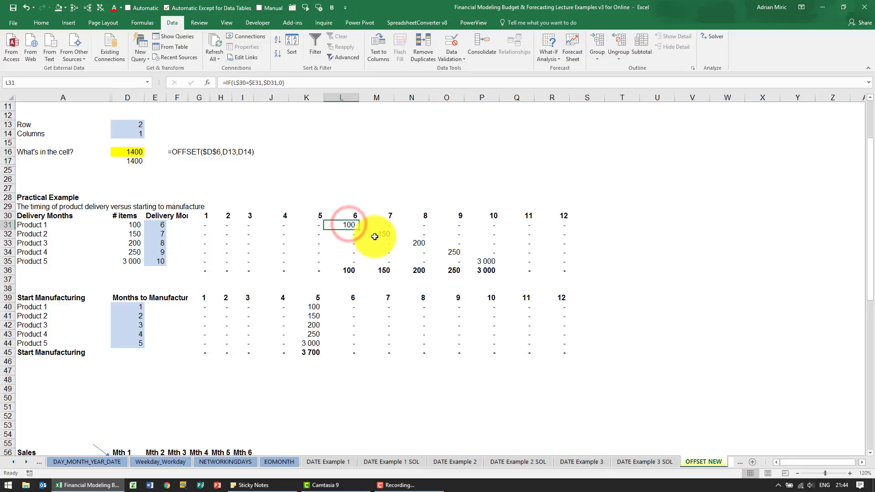
left_click(376, 234)
left_click(404, 243)
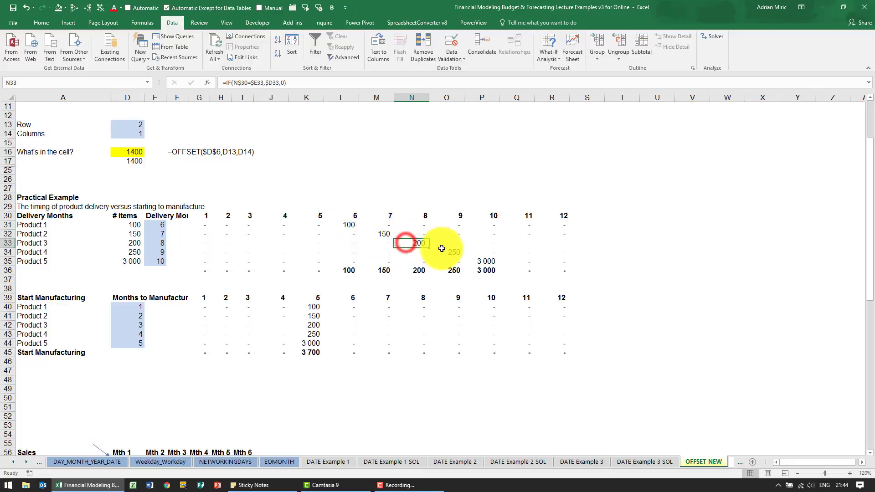
left_click(448, 252)
left_click(480, 262)
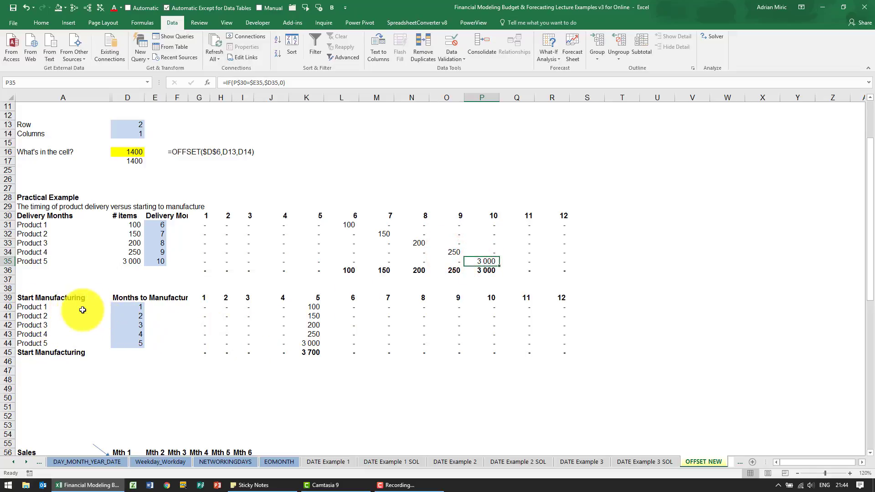
left_click(138, 309)
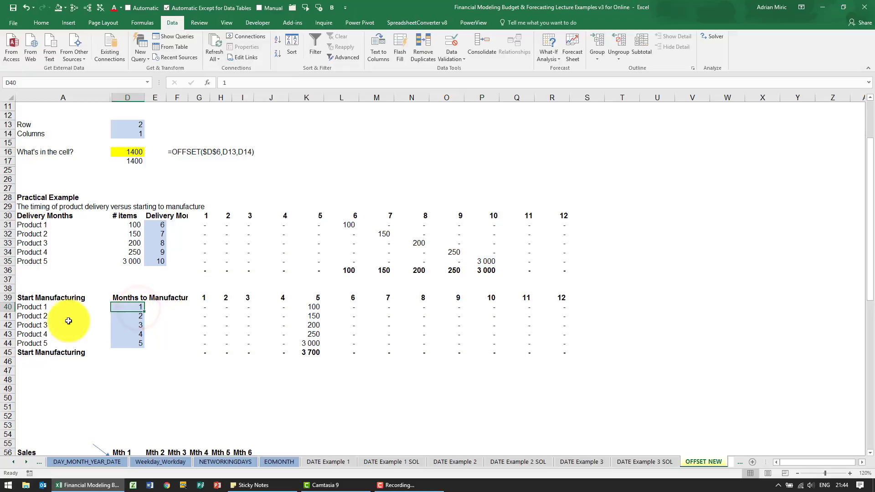
left_click(150, 316)
left_click(137, 316)
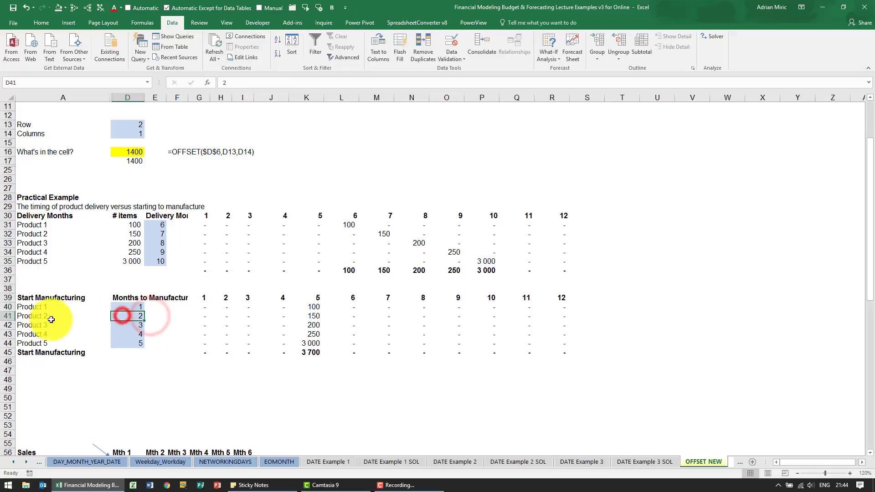
left_click(308, 309)
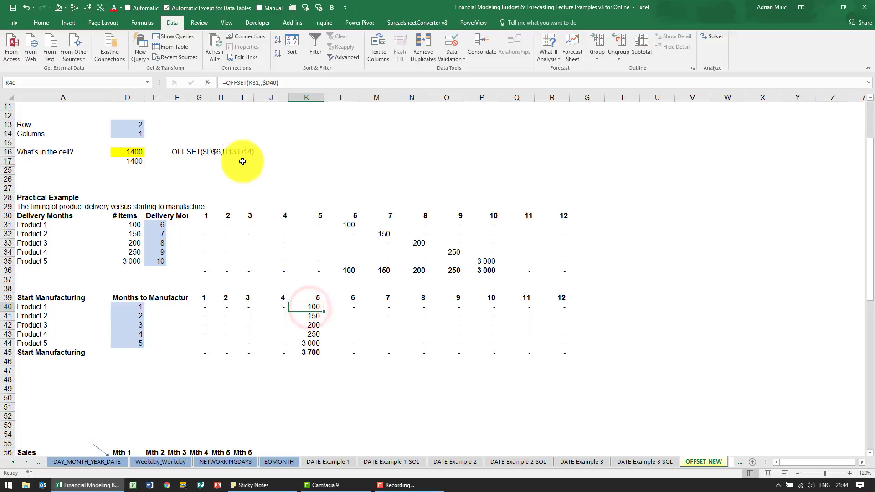
left_click(207, 83)
left_click_drag(323, 129, 453, 179)
left_click(485, 205)
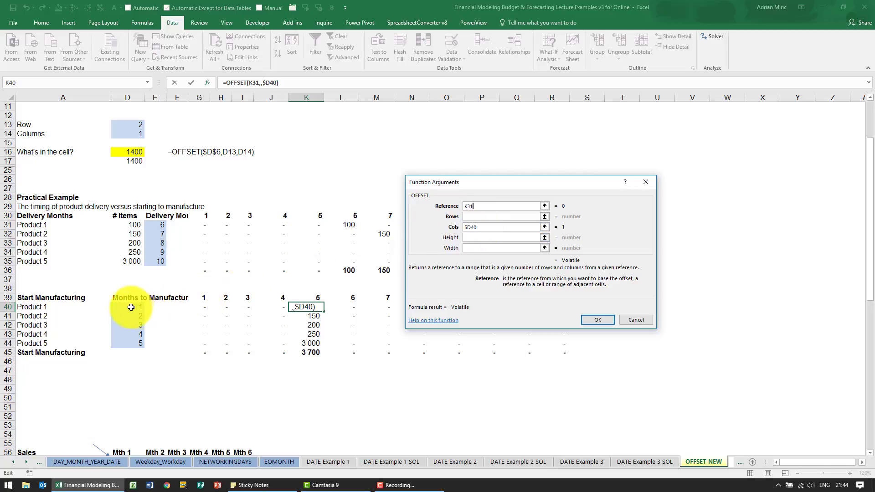
left_click(632, 321)
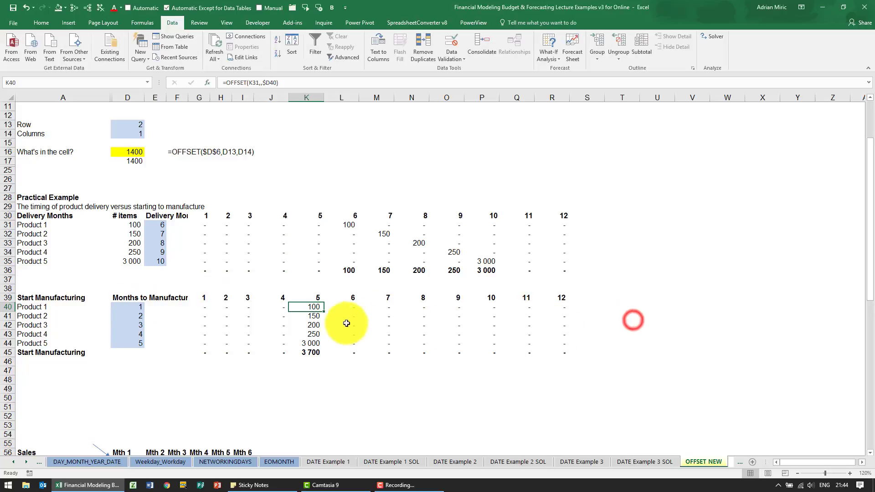
left_click(313, 226)
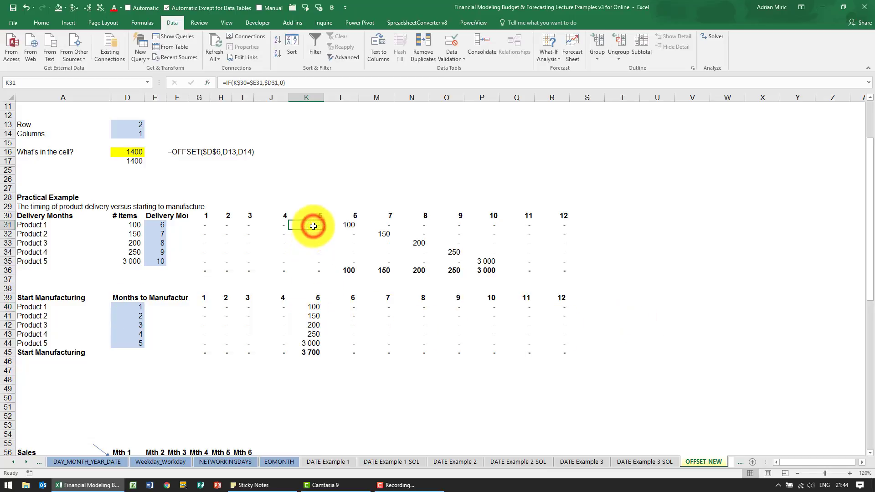
left_click(346, 224)
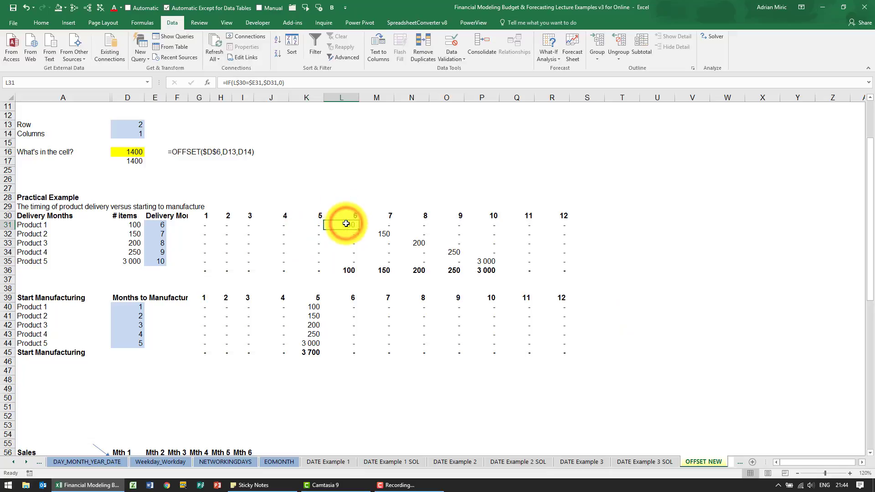
left_click(308, 305)
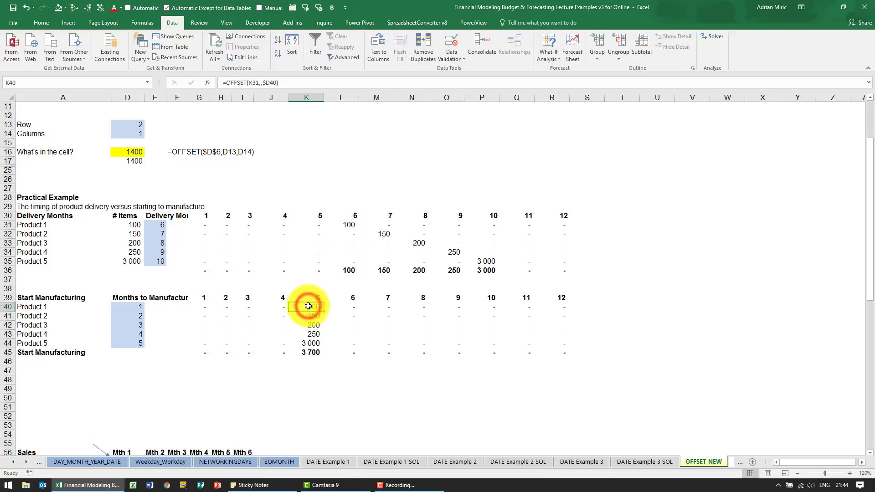
left_click(130, 316)
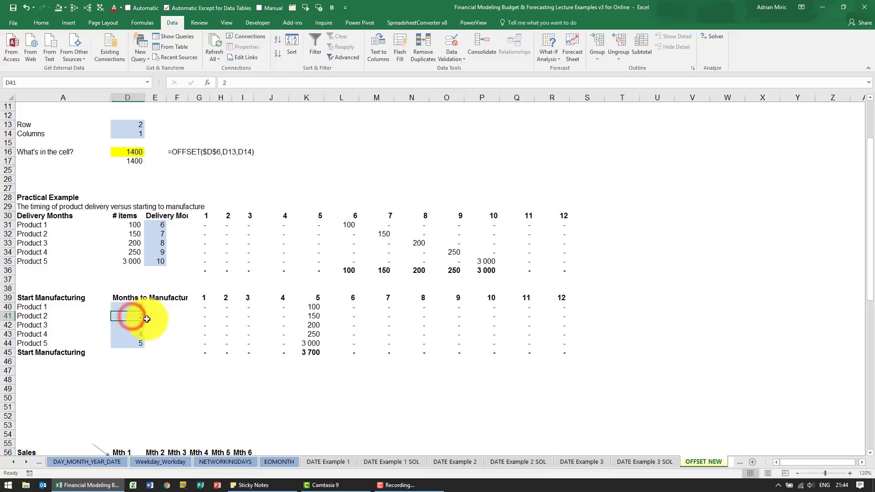
left_click(308, 315)
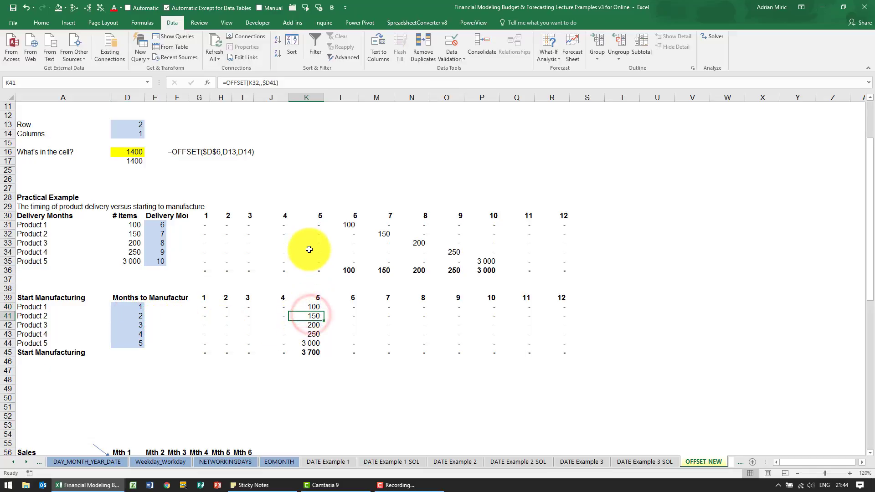
left_click(310, 234)
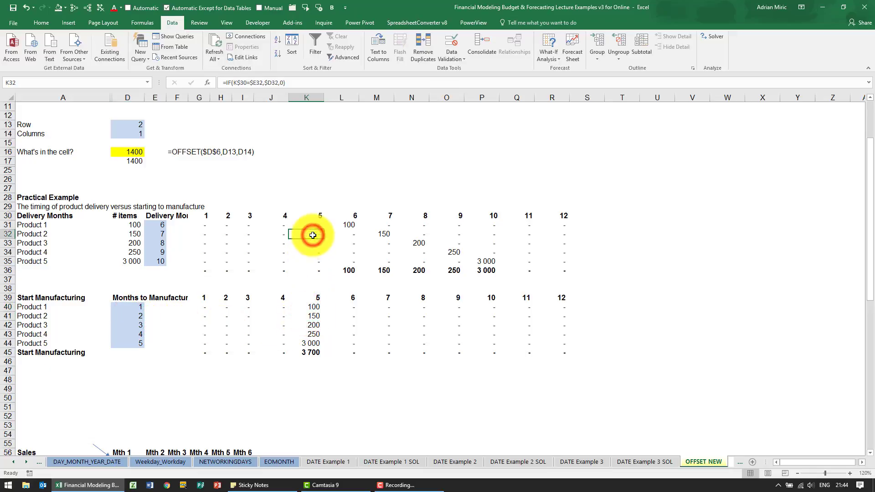
left_click(389, 233)
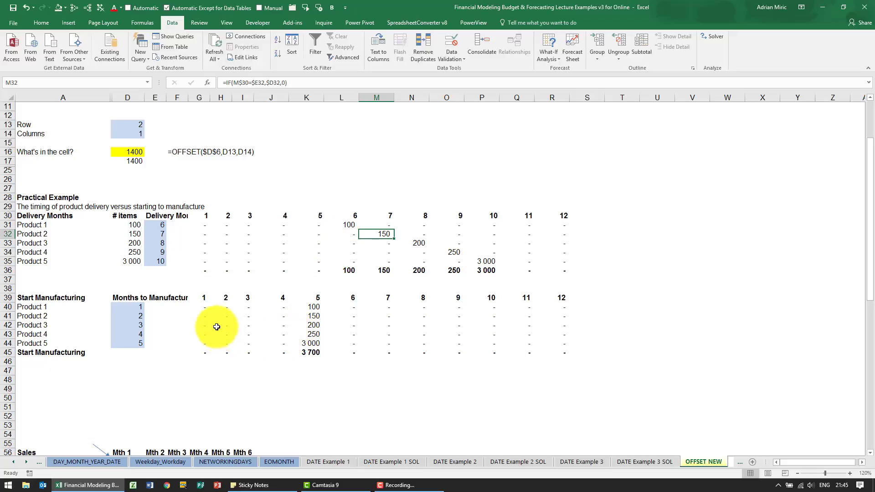
Step: Set Product 1's months to manufacture in D40 to 2, moving its 100 to month 4
left_click(133, 308)
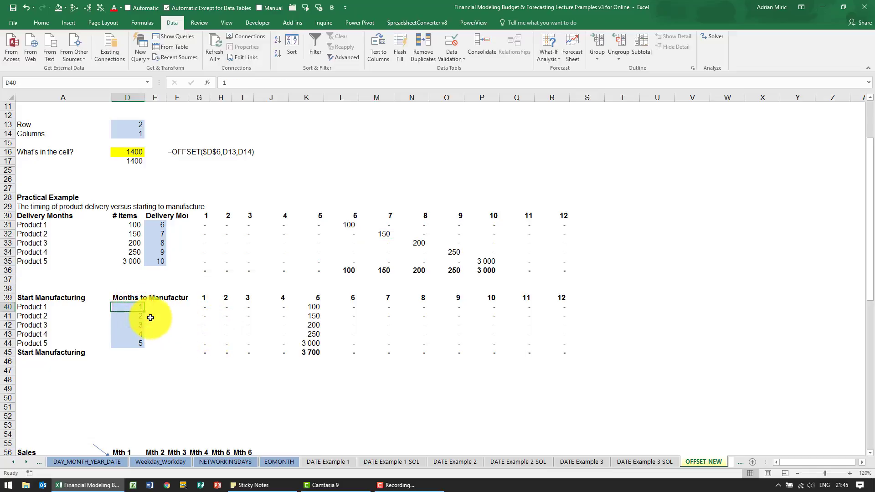
type("2")
key("Return")
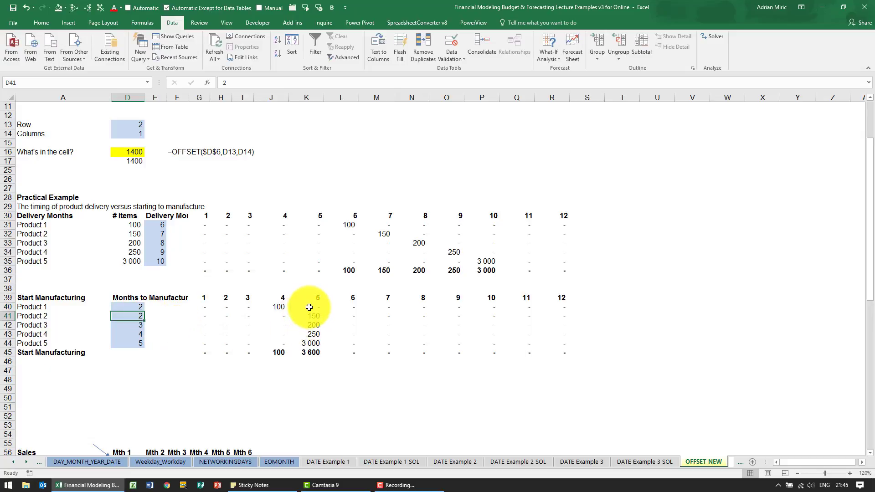
left_click(279, 305)
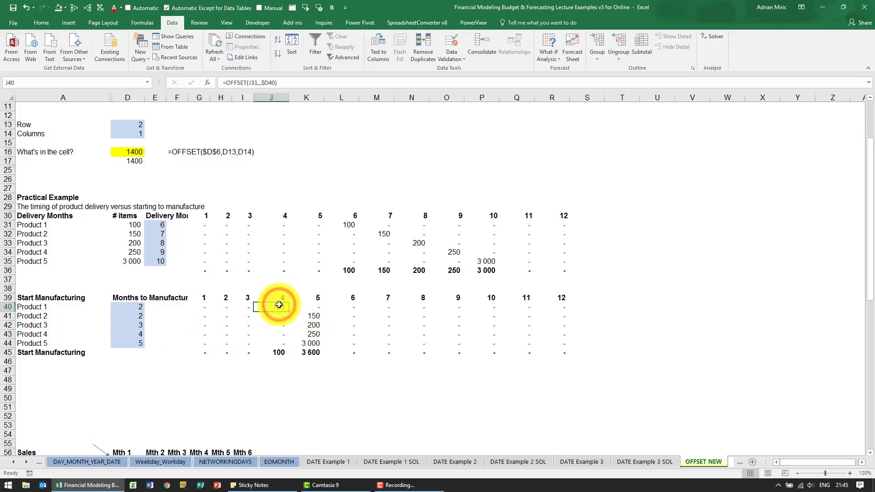
left_click(308, 307)
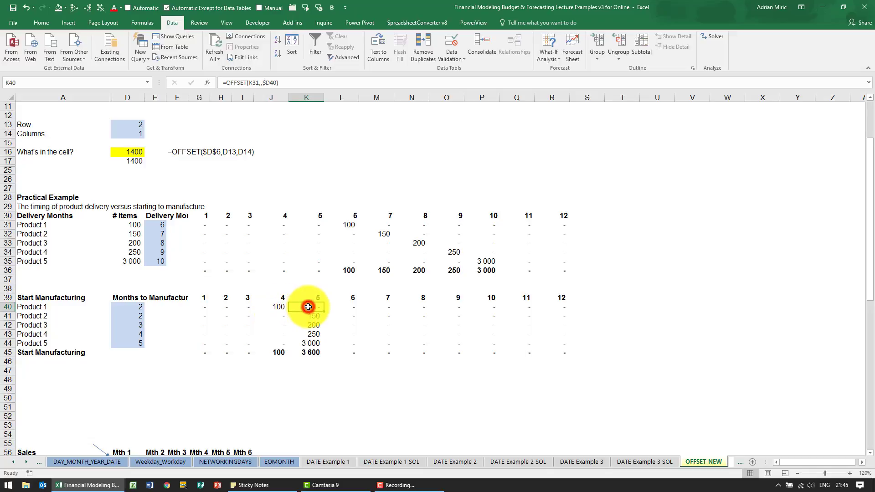
Step: Check Product 1's month 4–7 delivery cells against the shifted month 4 start
left_click(307, 224)
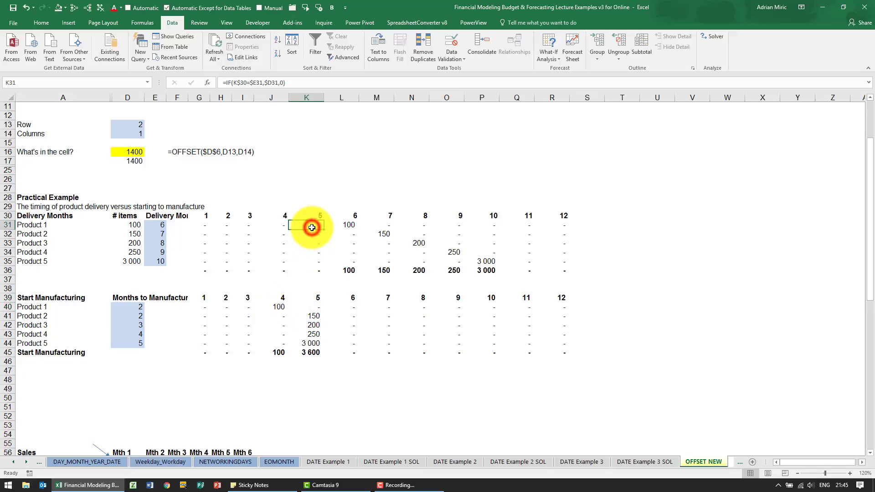
left_click(382, 226)
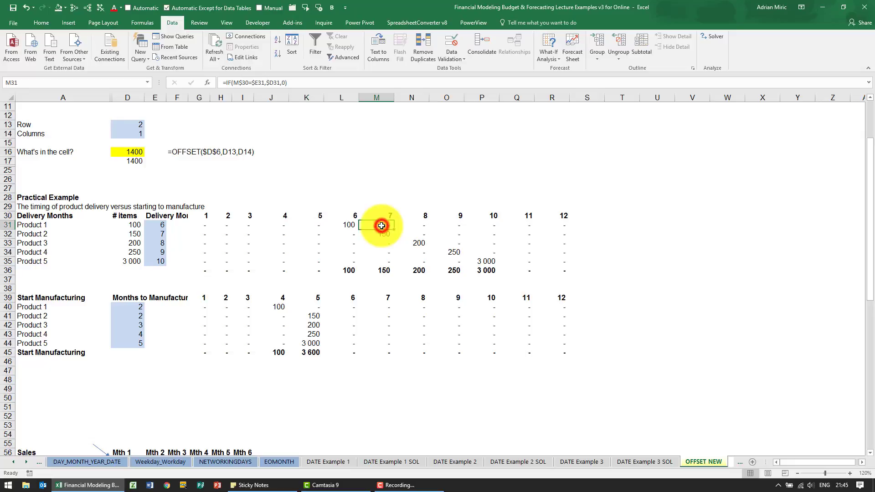
left_click(280, 307)
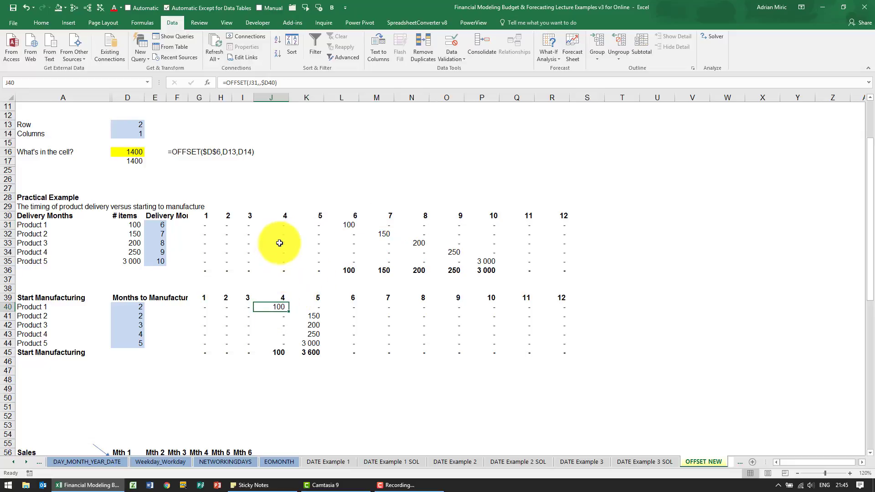
left_click(282, 228)
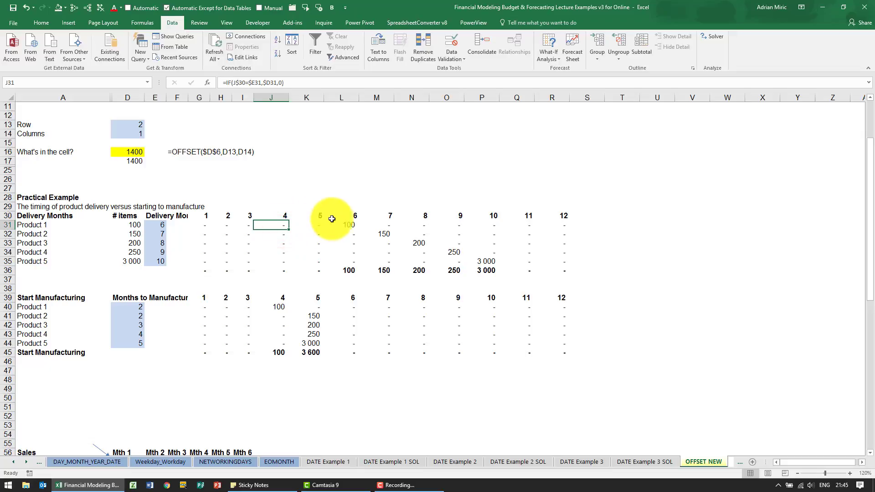
left_click(348, 223)
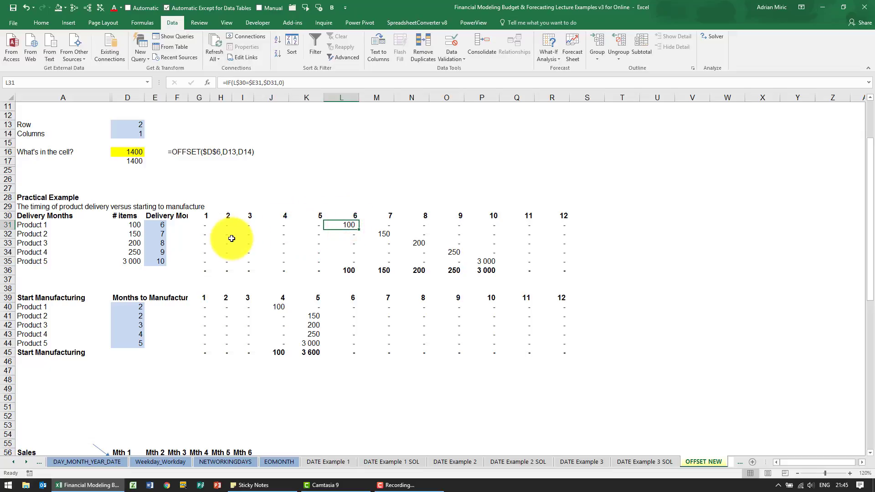
scroll(232, 239, "up", 1)
scroll(232, 239, "up", 1)
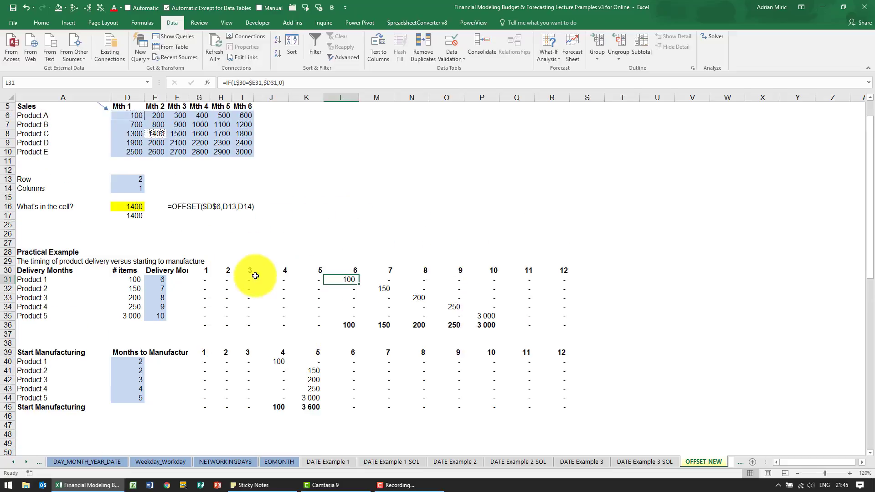
scroll(255, 276, "down", 1)
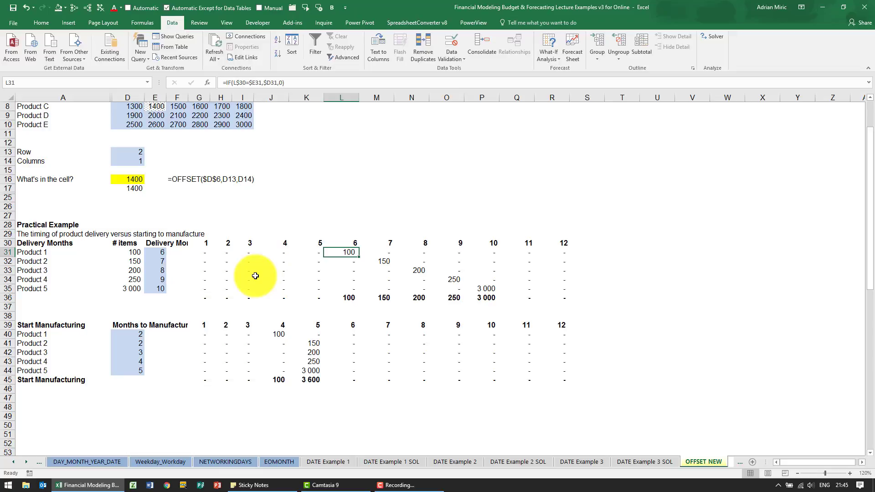
left_click(316, 387)
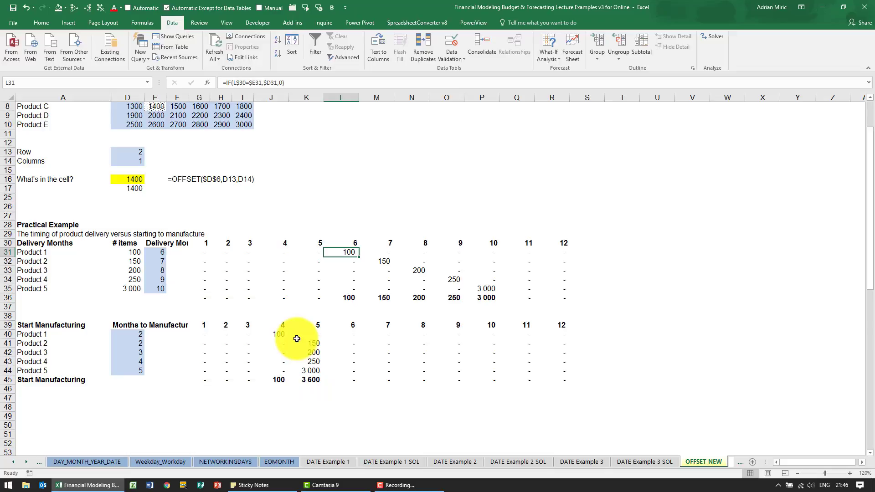
scroll(297, 338, "down", 10)
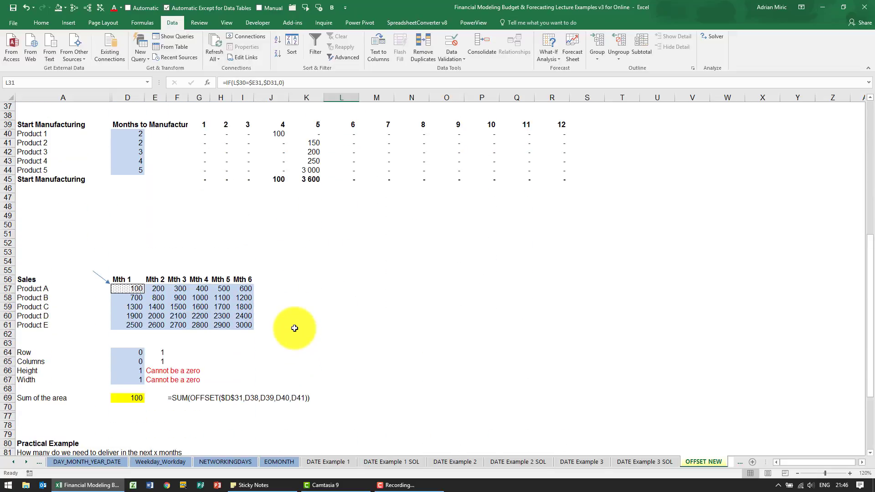
scroll(294, 330, "down", 4)
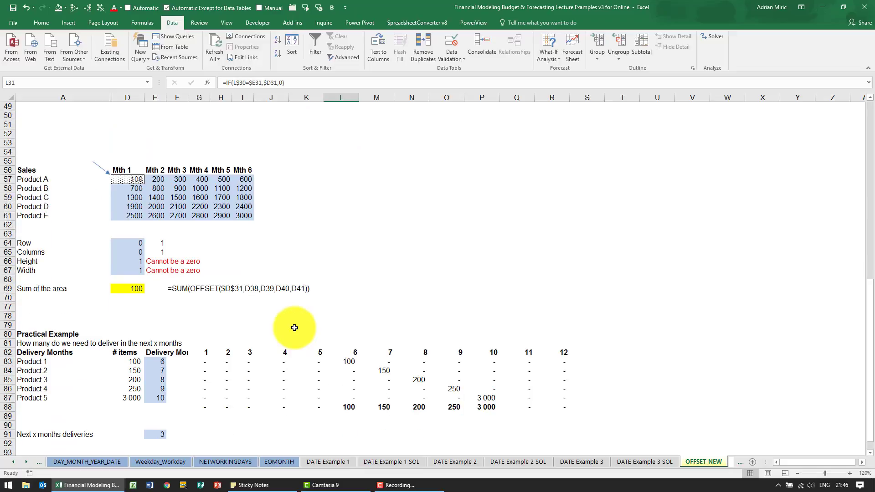
scroll(294, 328, "down", 1)
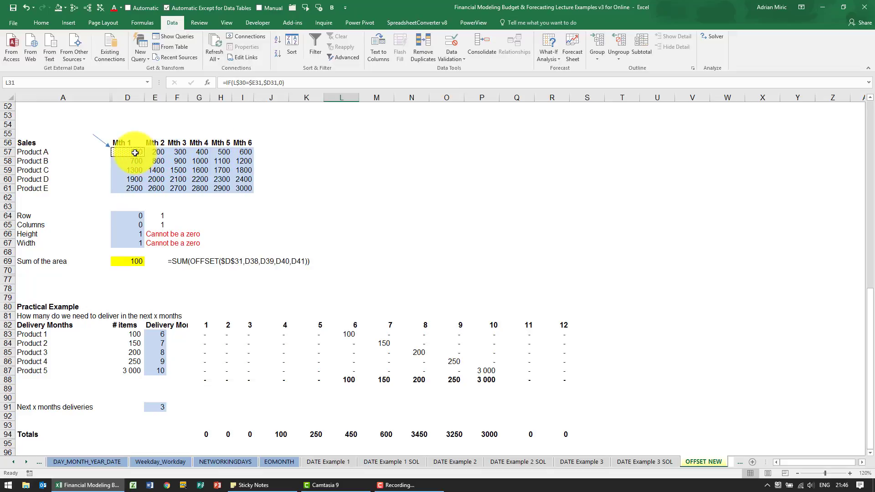
left_click(134, 153)
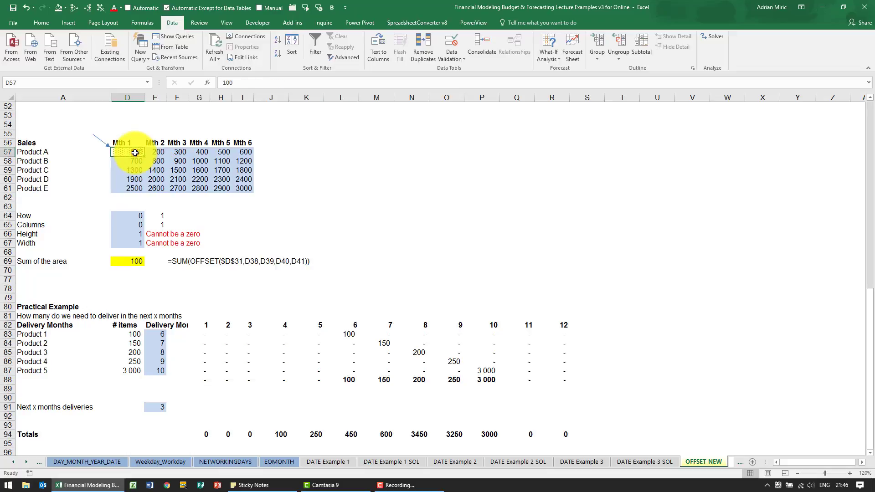
left_click_drag(135, 152, 177, 152)
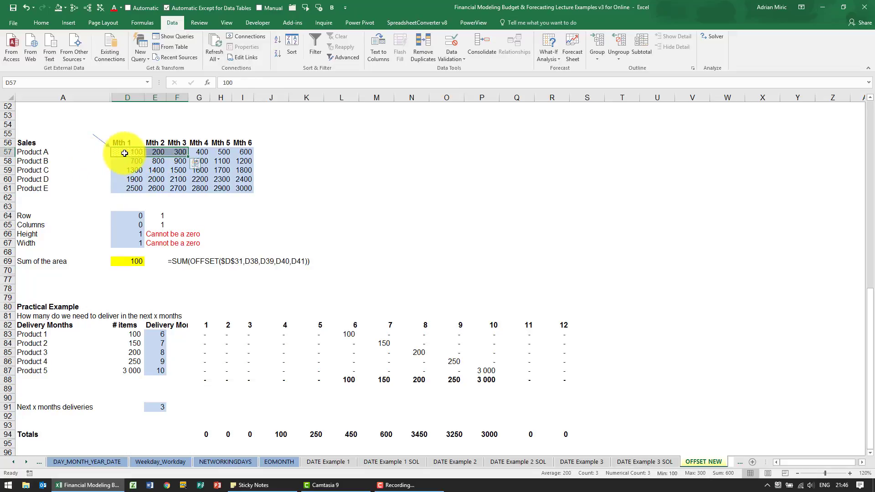
left_click_drag(125, 154, 172, 169)
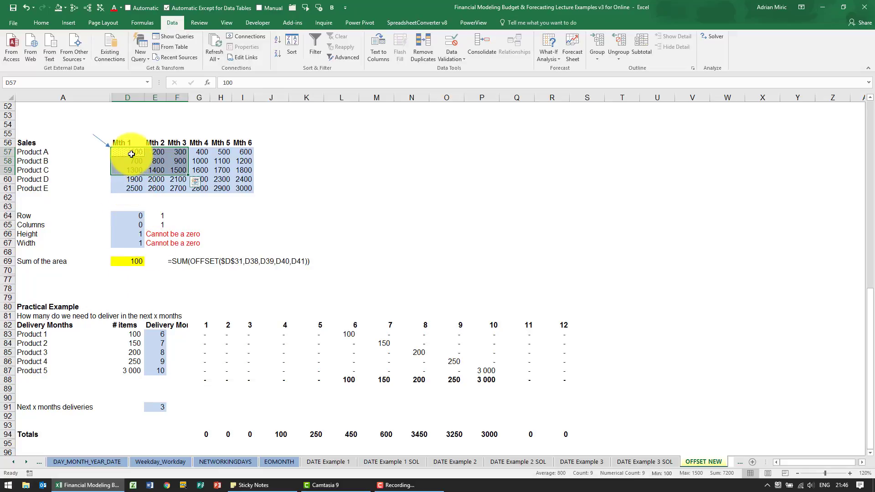
scroll(145, 161, "up", 1)
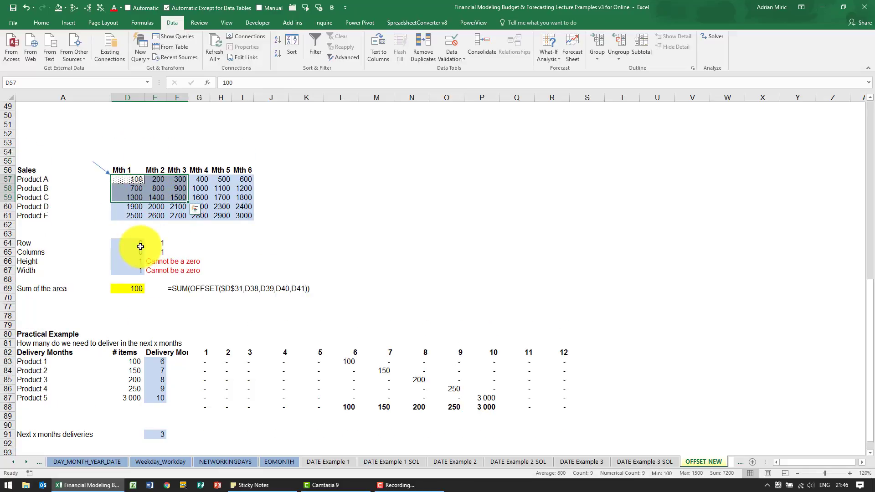
left_click(128, 159)
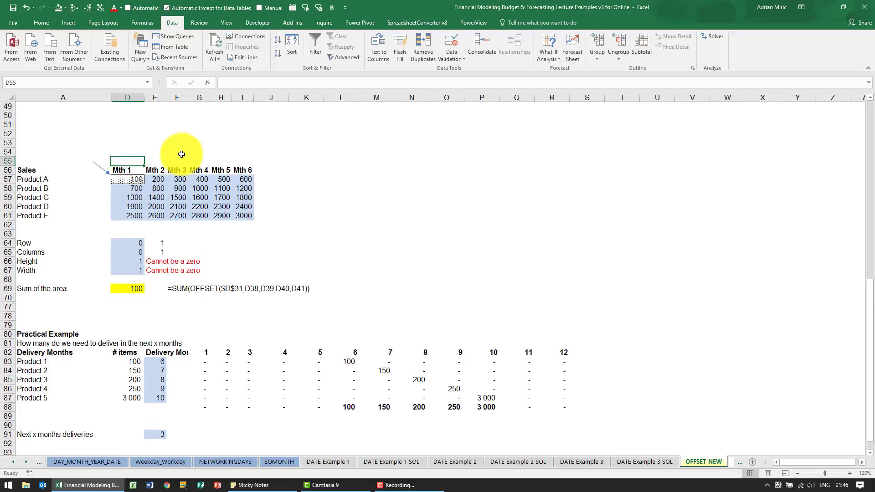
type("=")
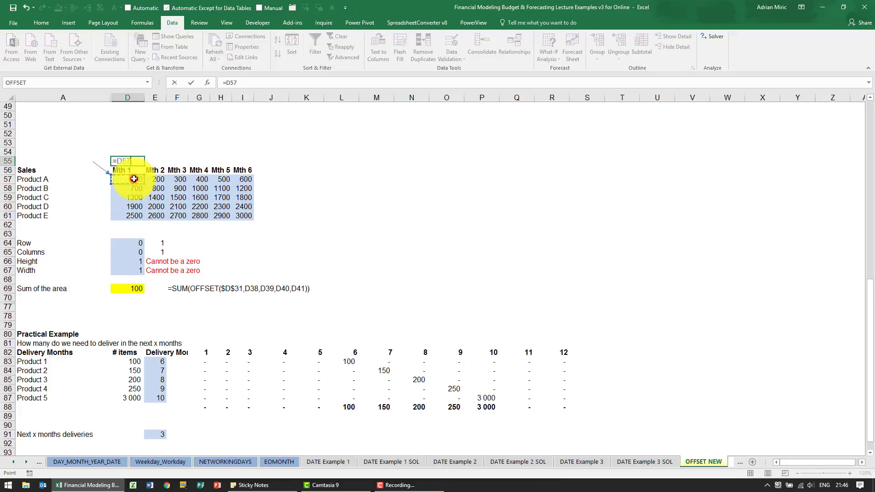
left_click_drag(135, 179, 234, 183)
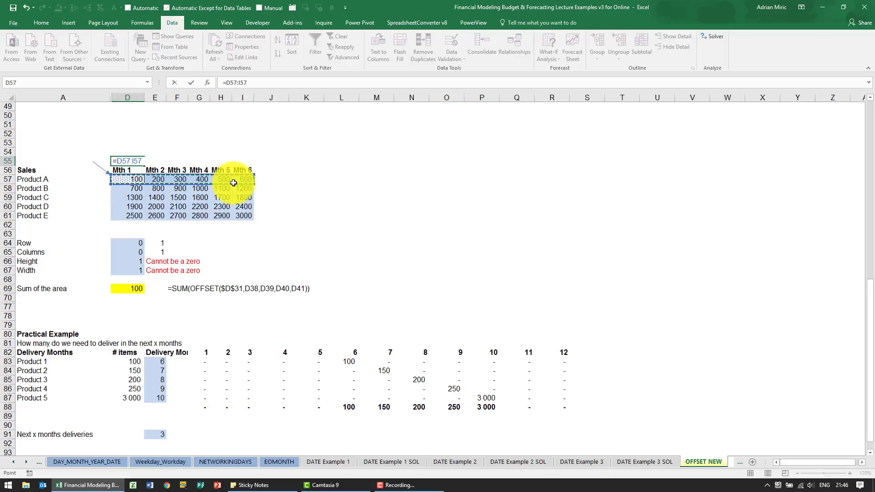
key("Return")
key("Up")
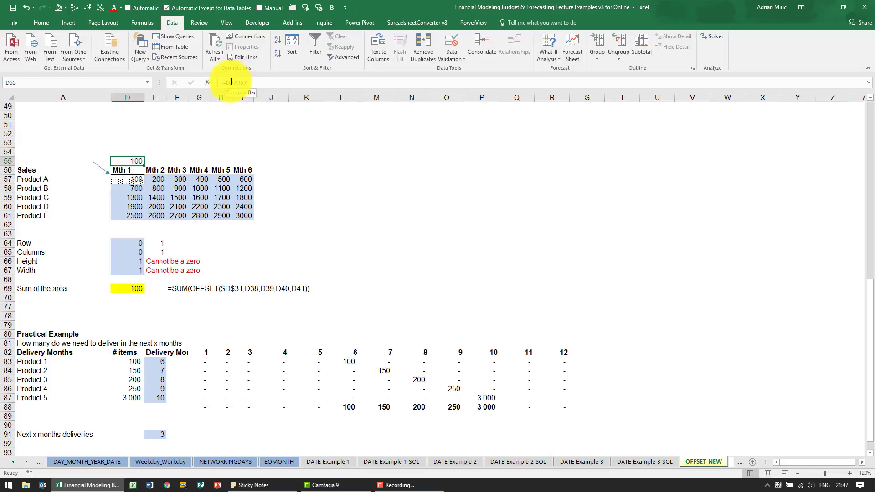
left_click_drag(131, 179, 243, 178)
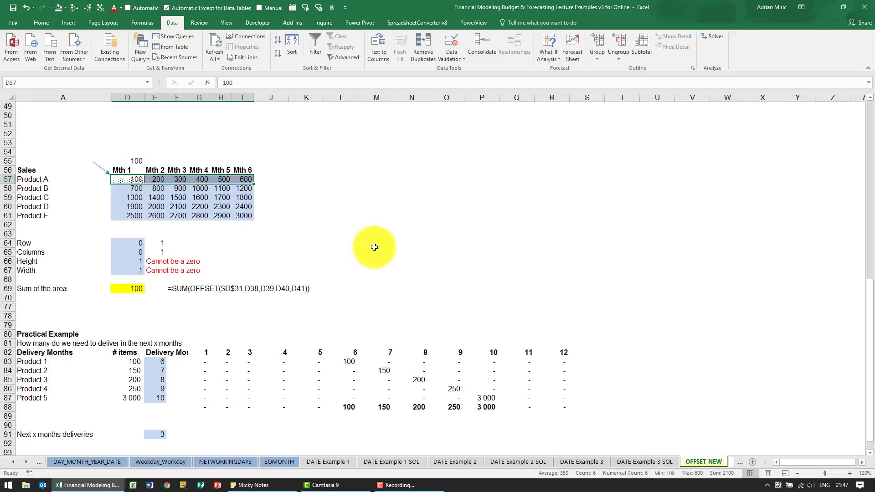
left_click(133, 159)
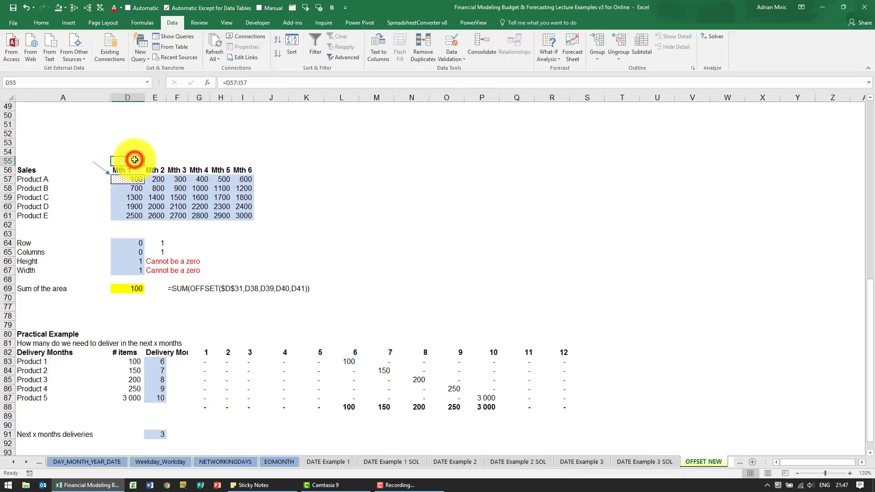
left_click(226, 83)
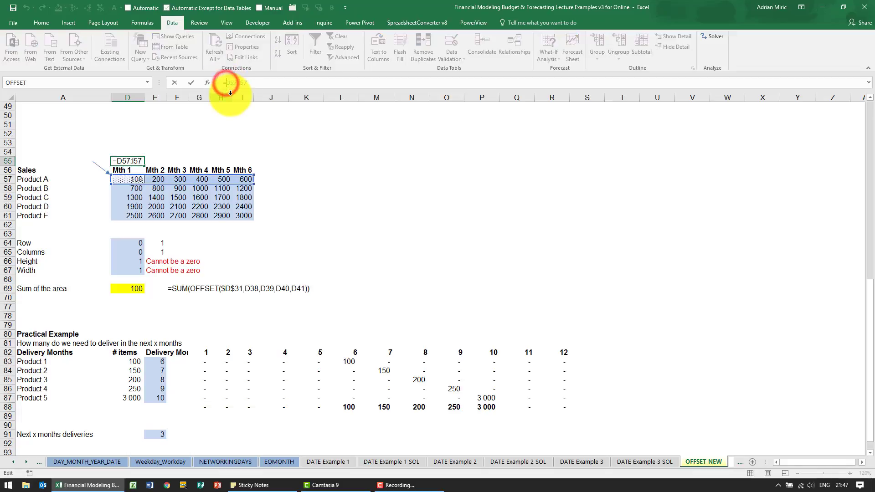
type("sum(")
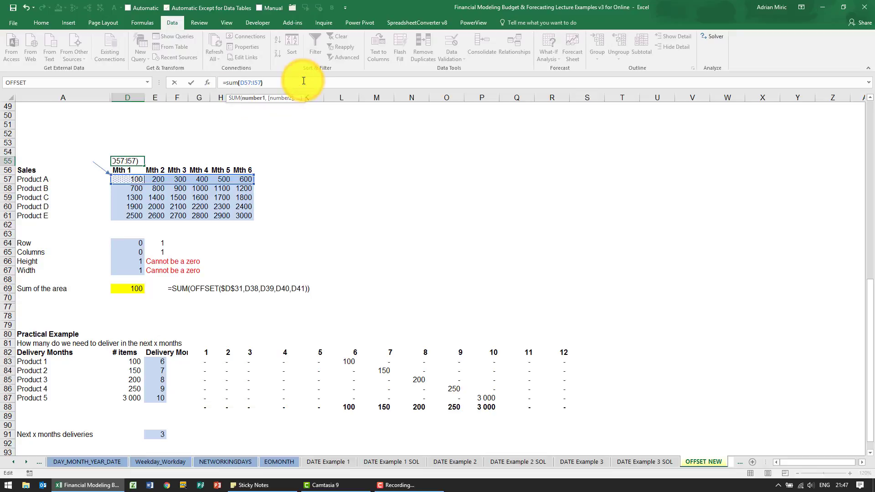
key("Return")
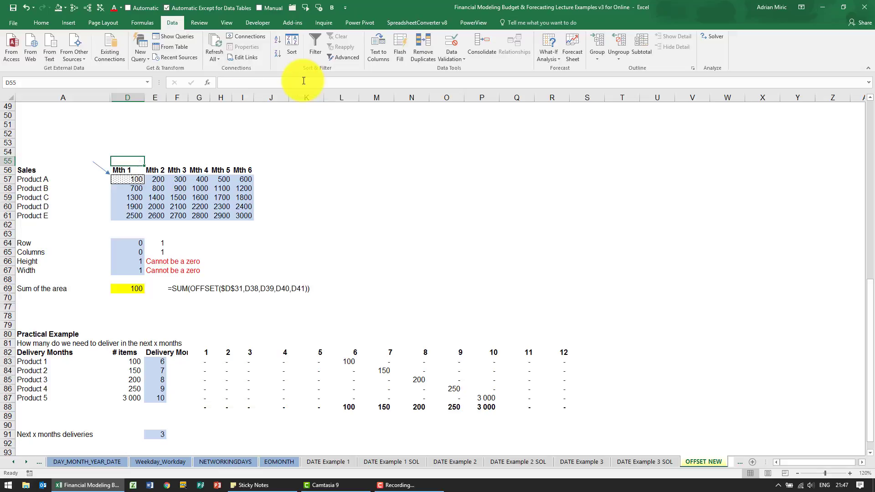
left_click(130, 297)
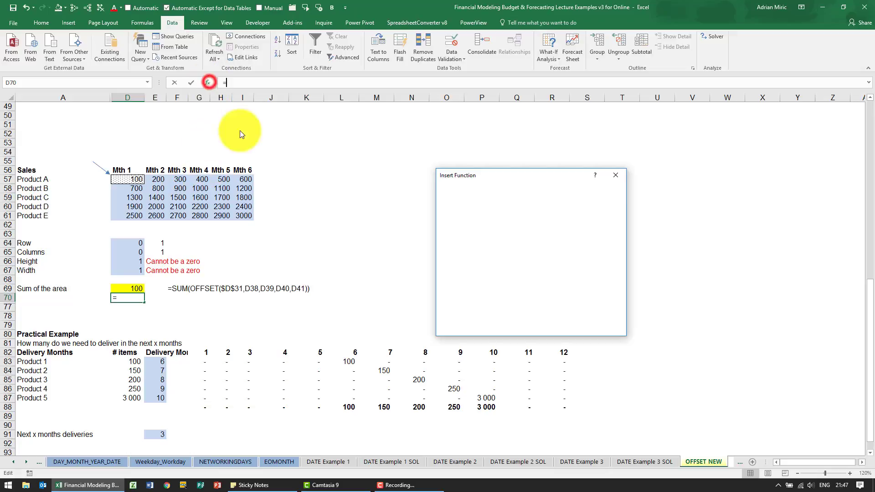
left_click(208, 82)
left_click(476, 256)
type("offset")
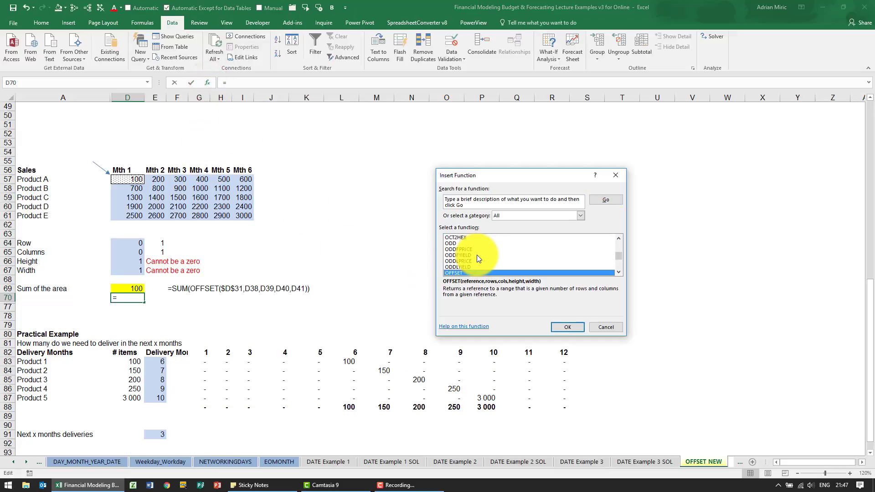
key("Return")
left_click_drag(472, 183, 355, 157)
left_click(354, 180)
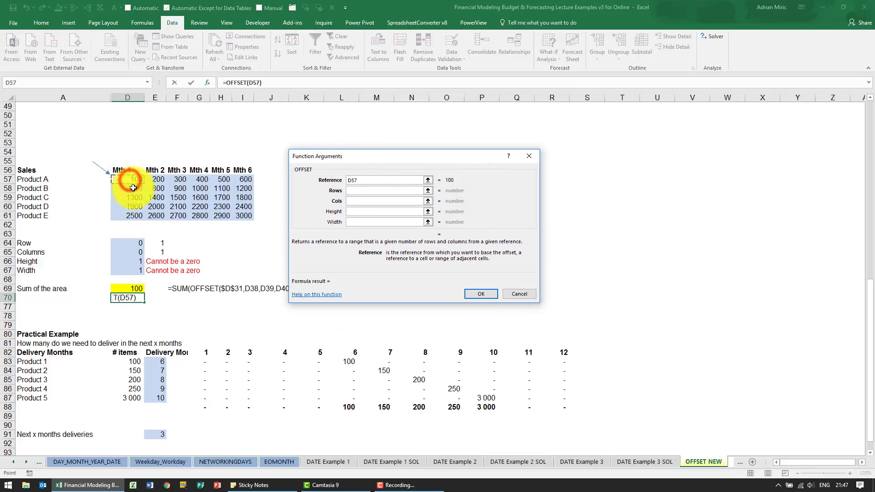
left_click(354, 191)
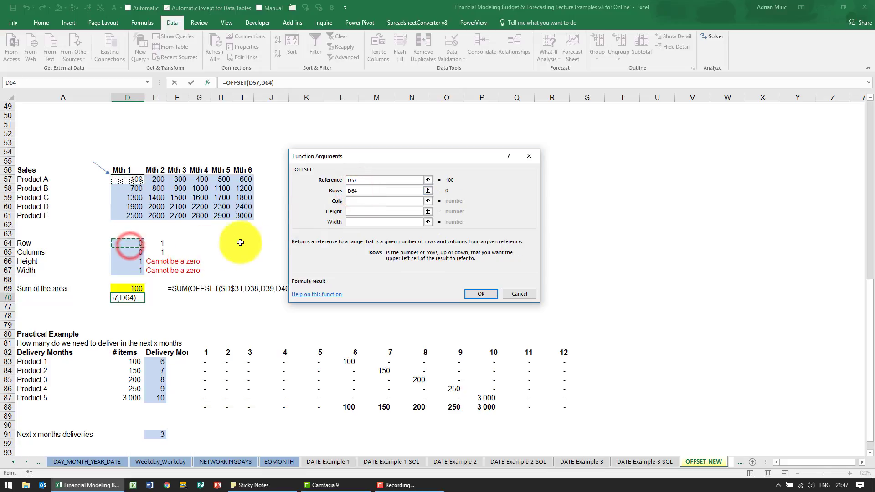
left_click(350, 201)
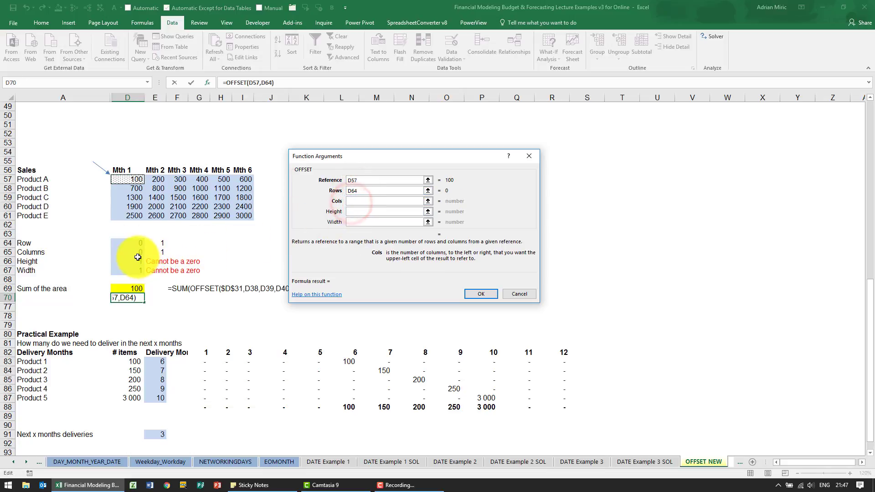
left_click(353, 220)
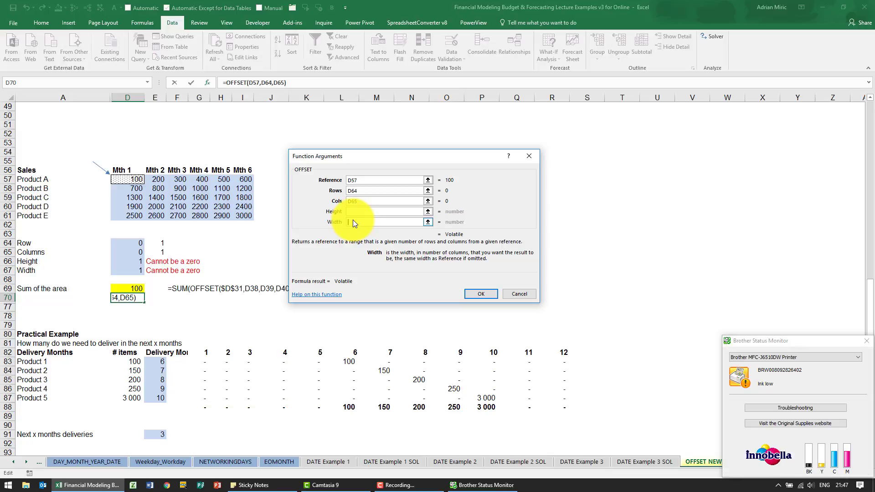
left_click(509, 293)
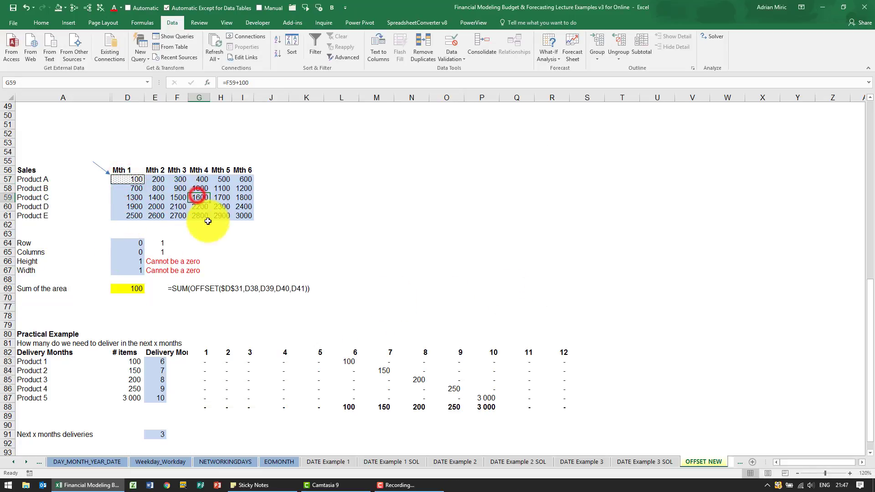
left_click(312, 225)
left_click(221, 244)
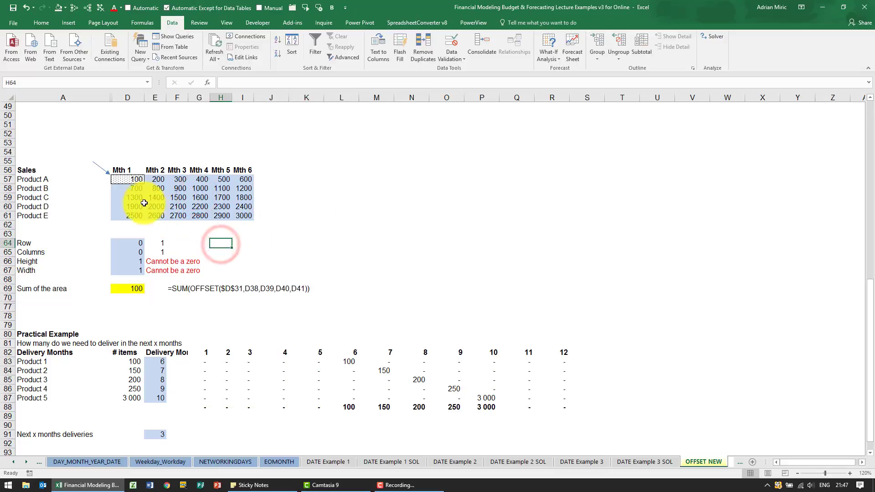
left_click_drag(133, 179, 185, 201)
left_click_drag(137, 179, 137, 215)
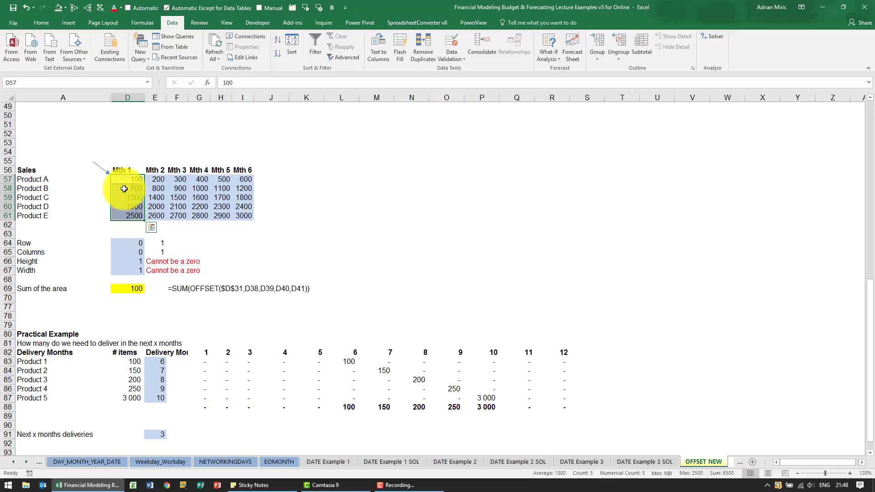
left_click_drag(130, 179, 234, 179)
left_click(179, 187)
left_click(201, 190)
left_click(127, 296)
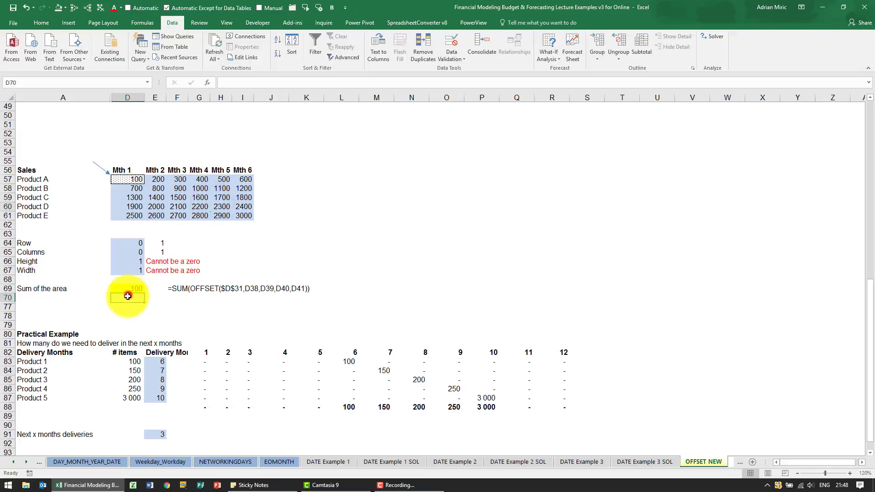
Step: Insert the OFFSET function into D70 from the worksheet function list
left_click(207, 82)
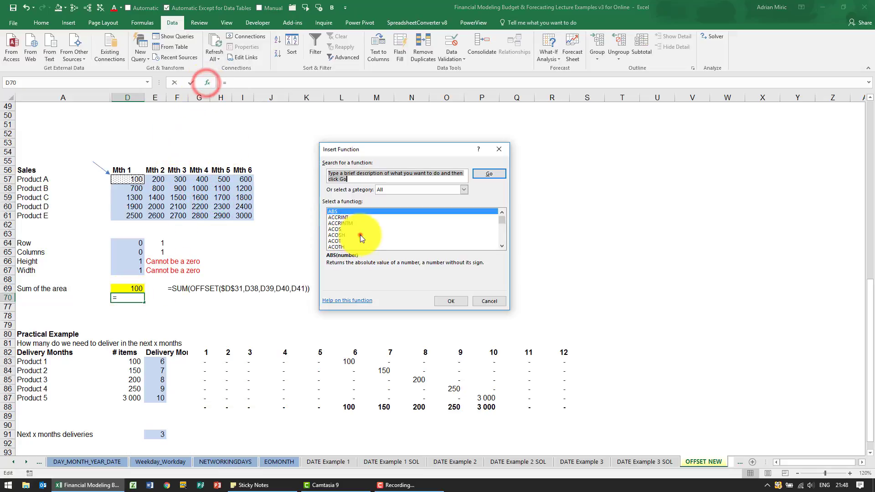
key("o")
key("Down")
key("Down")
key("Return")
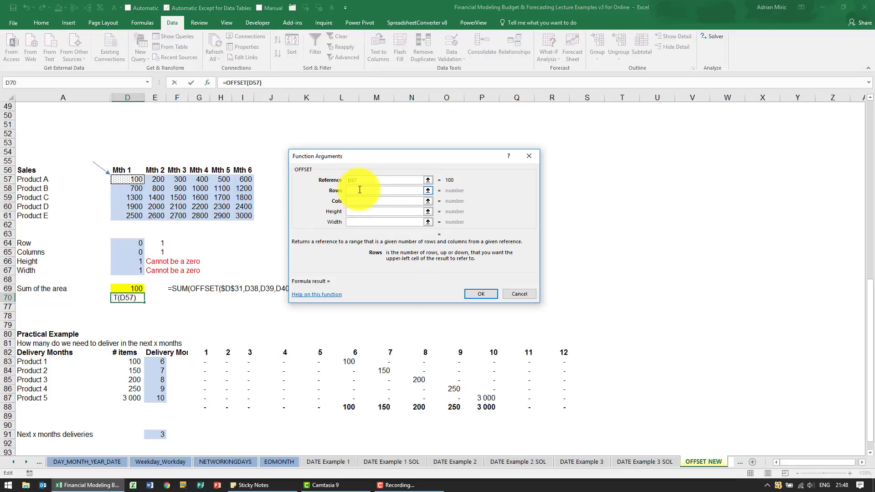
Step: Set OFFSET's Rows D64, Cols D65, Height D66 and Width D67 from D57, returning 100
left_click(358, 190)
left_click(123, 243)
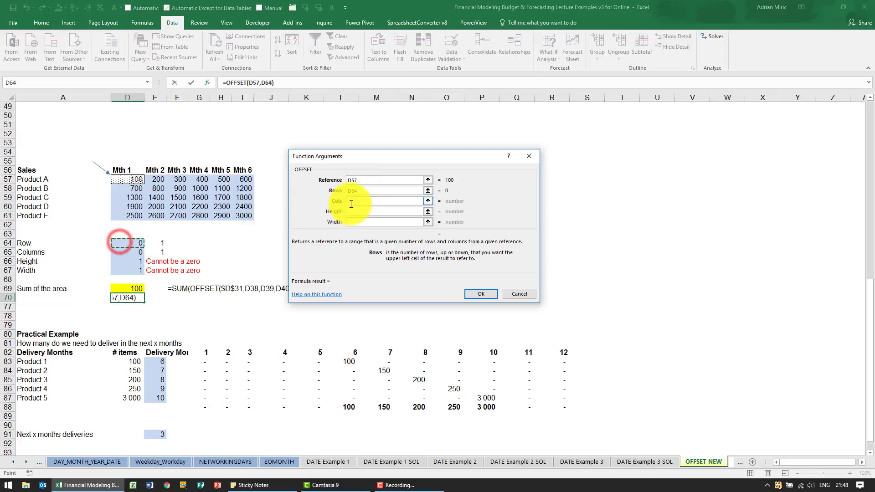
left_click(353, 200)
left_click(122, 252)
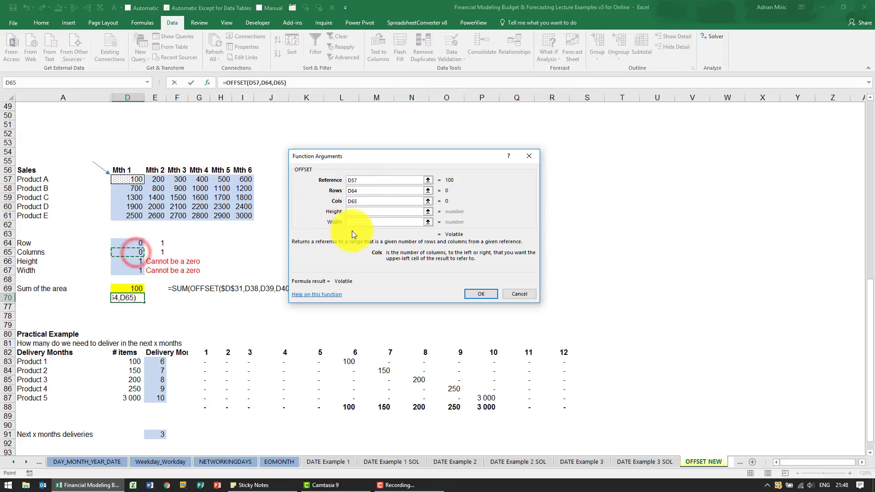
left_click(357, 212)
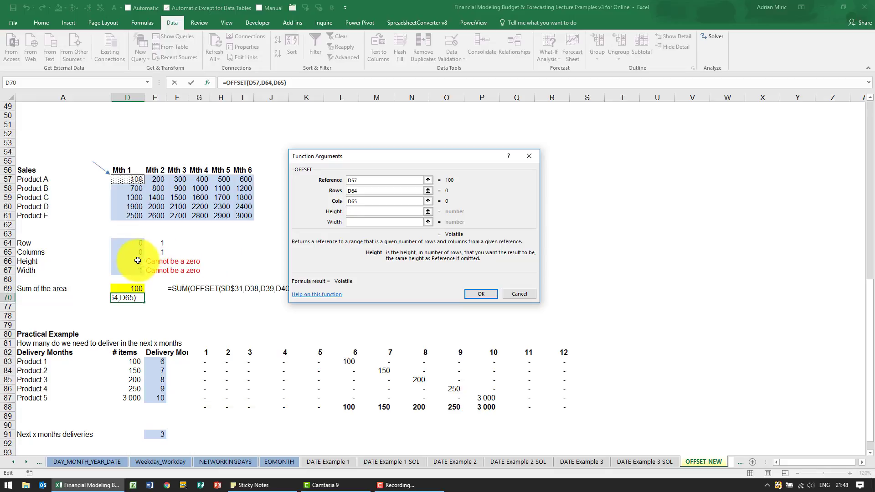
left_click(138, 260)
left_click(351, 222)
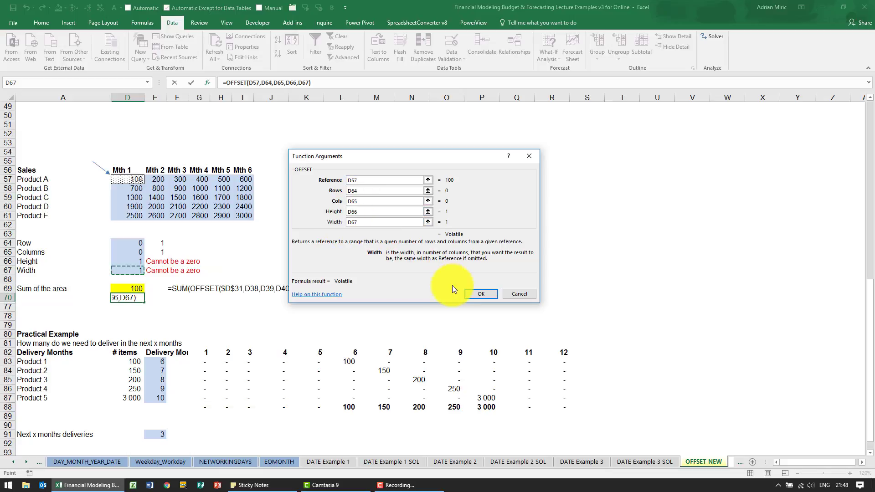
left_click(478, 294)
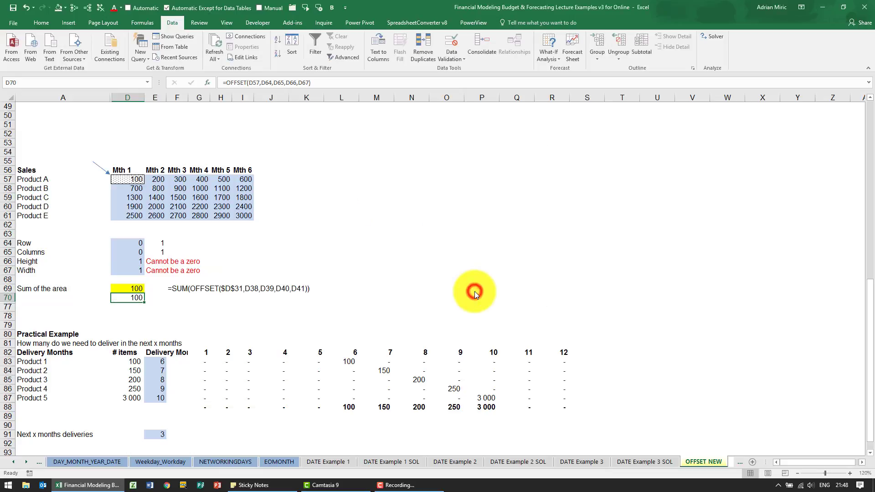
Step: Set the Width input D67 to 5 and check D70's OFFSET formula
left_click(126, 269)
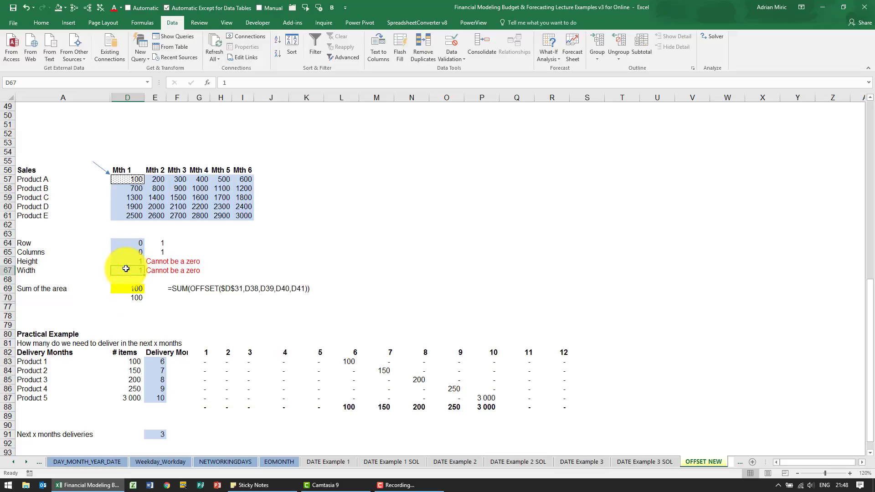
type("5")
key("Return")
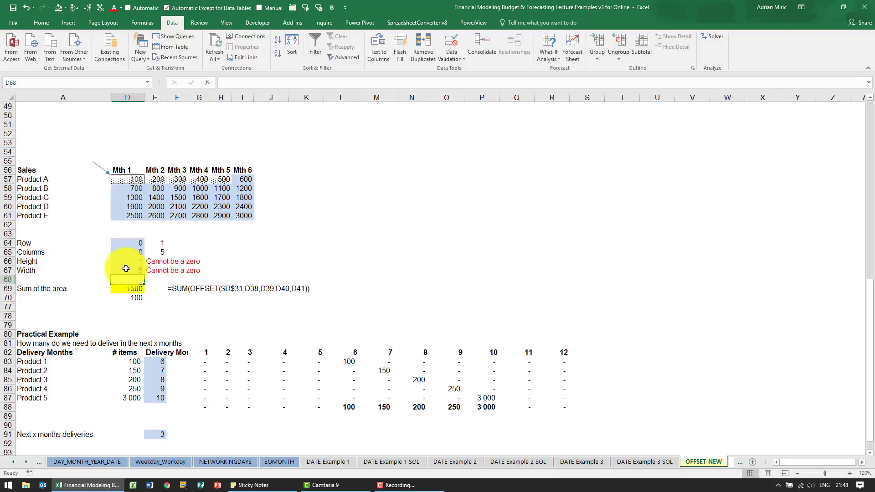
left_click(131, 296)
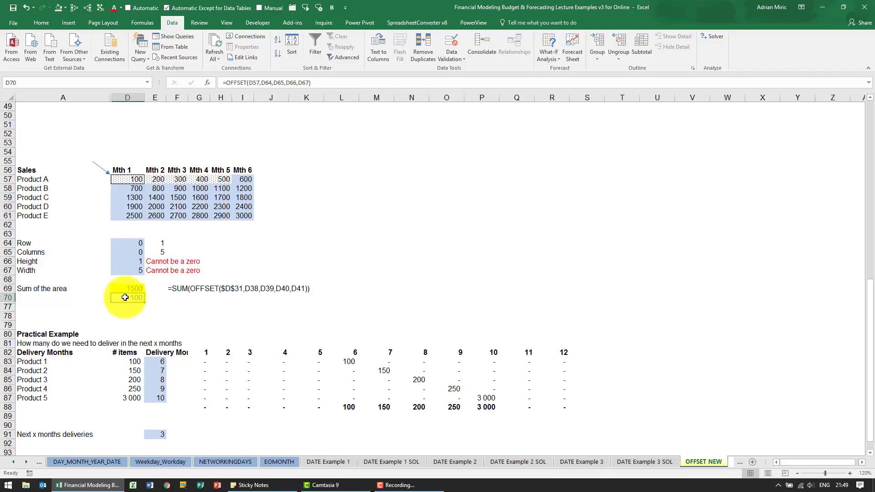
Step: Enter =D57:H57 in D55, then begin editing it into =sum(D57:H57)
left_click(130, 159)
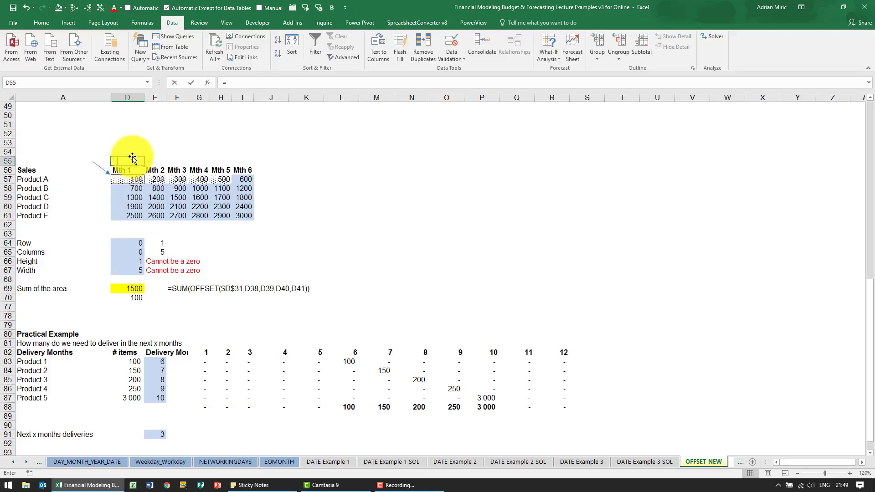
type("=")
left_click_drag(133, 179, 212, 181)
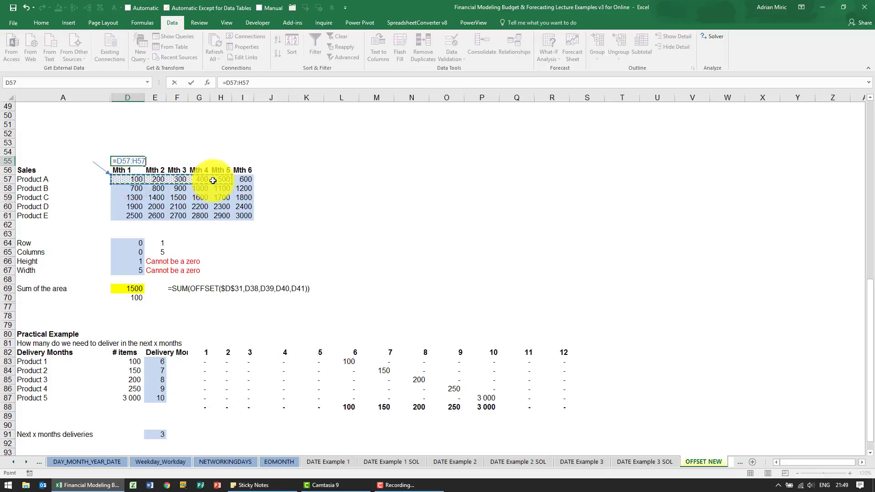
key("Return")
key("Up")
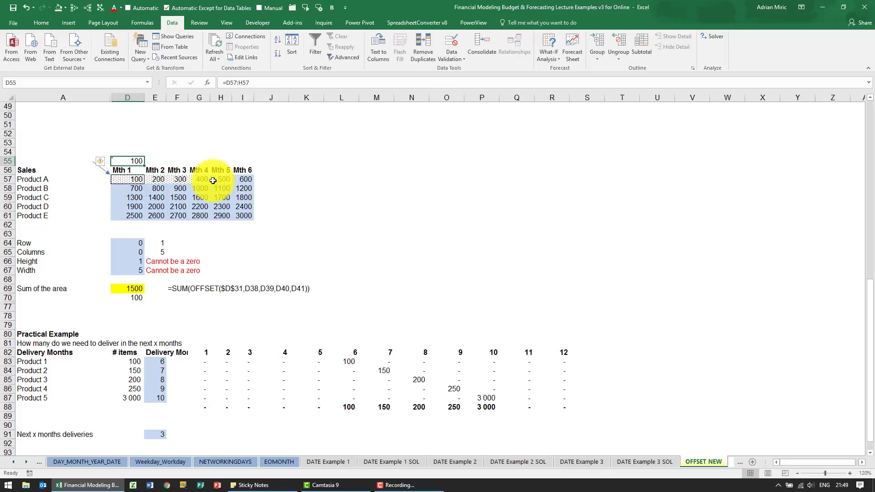
left_click(227, 84)
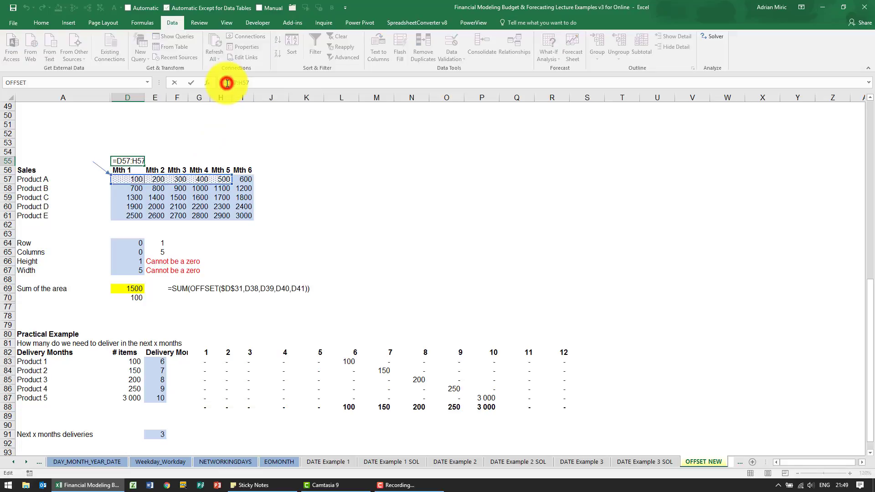
type("sum(")
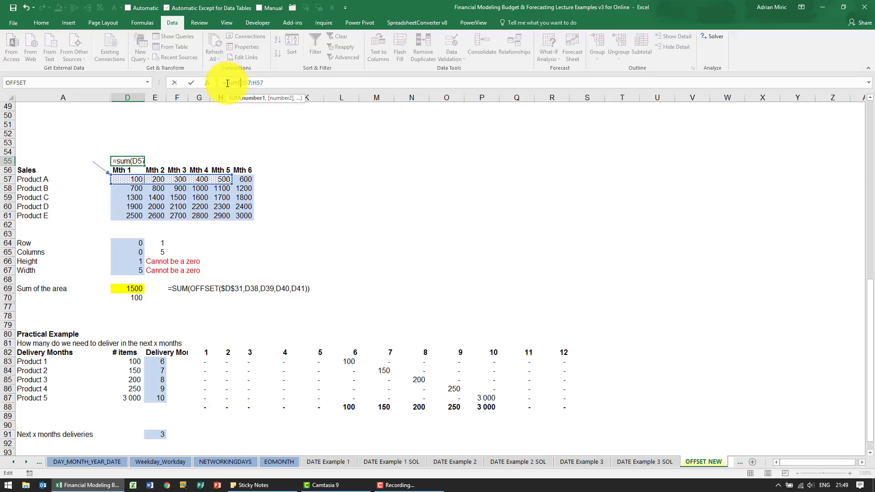
left_click_drag(240, 83, 272, 79)
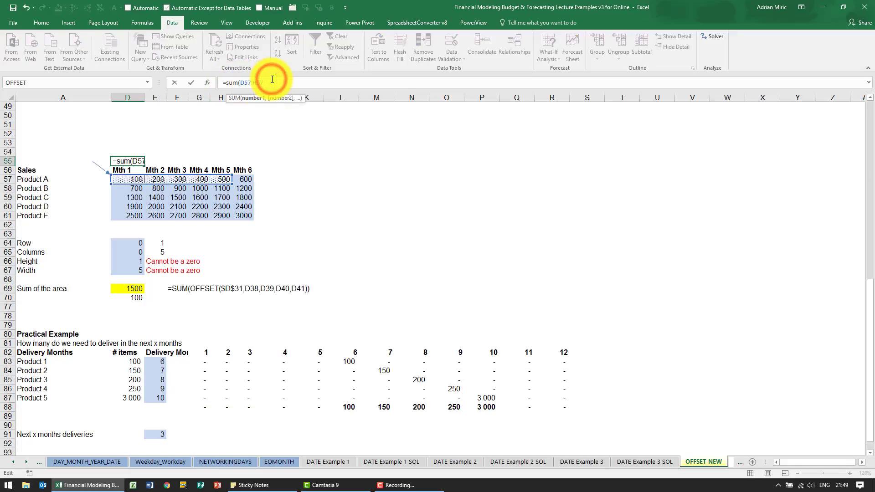
Step: Finish D55 as =SUM(D57:H57) and make D70 =SUM(OFFSET(D57,D64,D65,D66,D67)), both 1500
type(")")
key("Return")
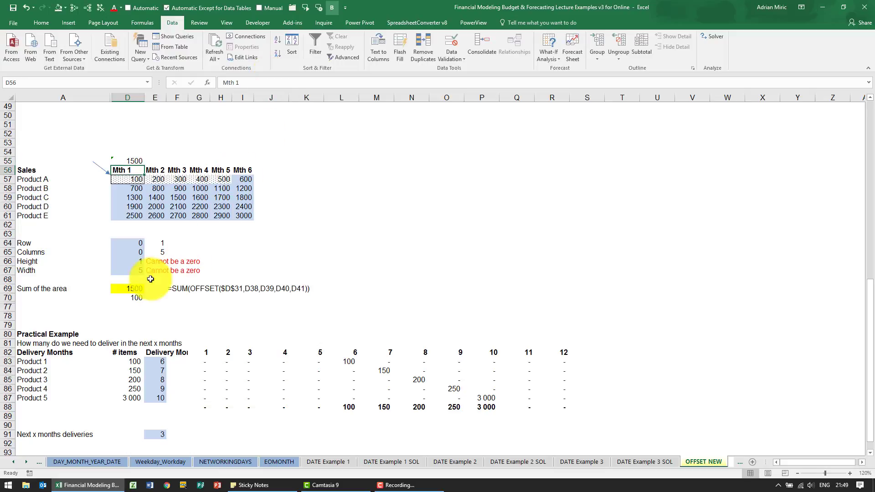
left_click(128, 297)
left_click(225, 82)
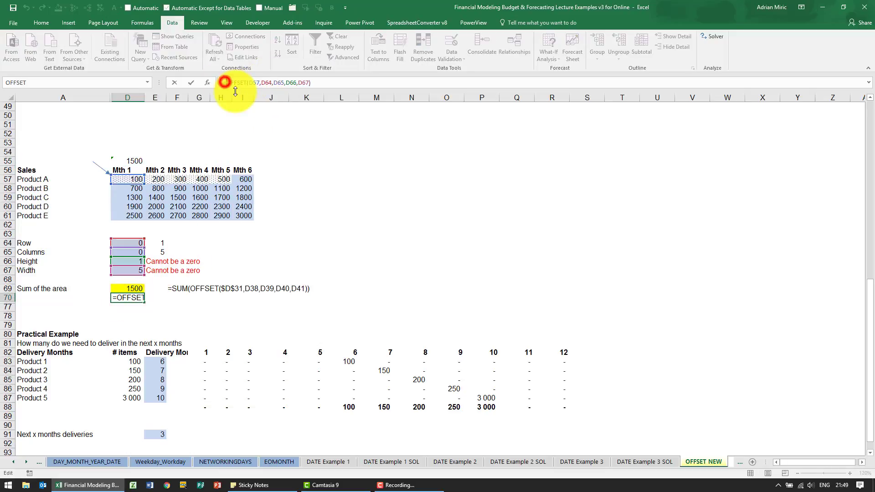
type("sum(")
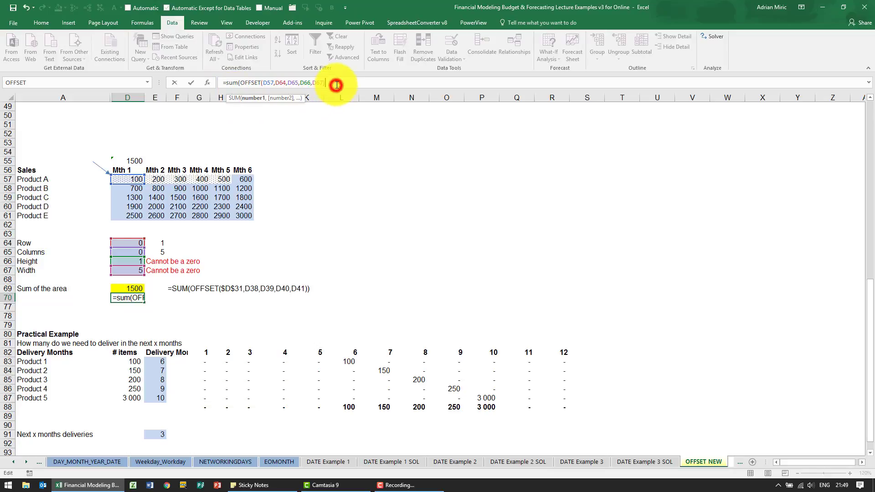
type(")")
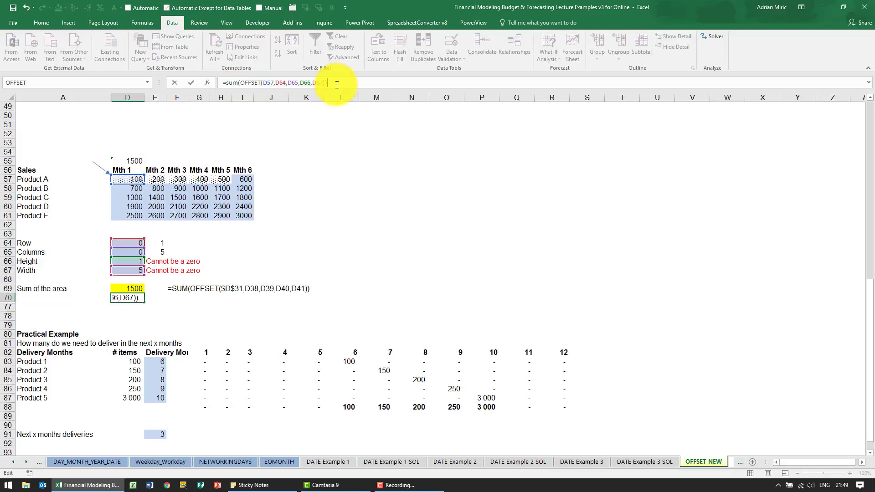
key("ctrl+Return")
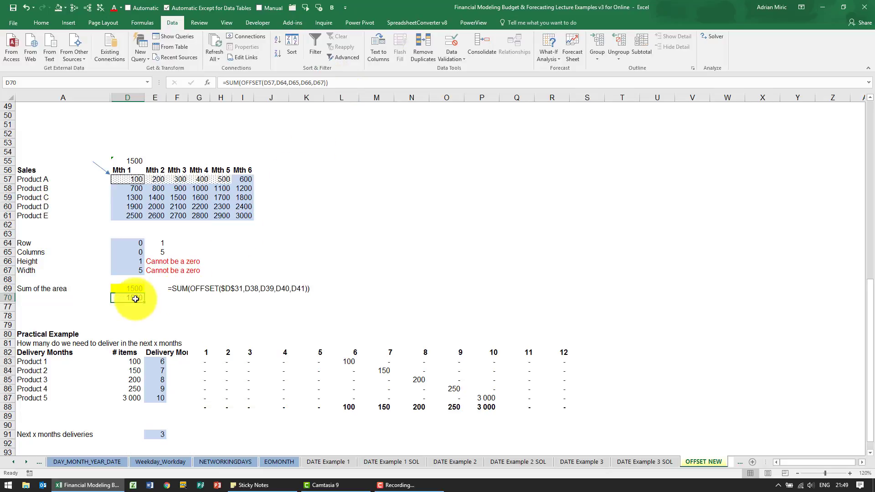
left_click(134, 179)
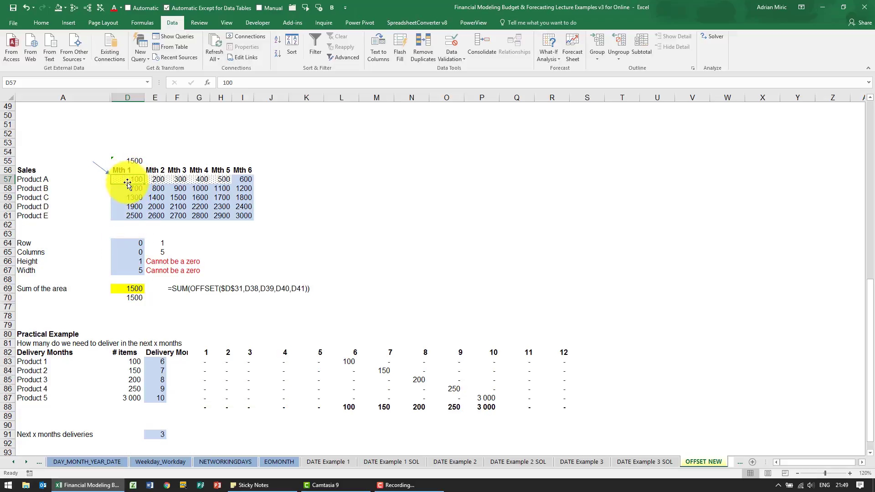
left_click_drag(127, 179, 212, 179)
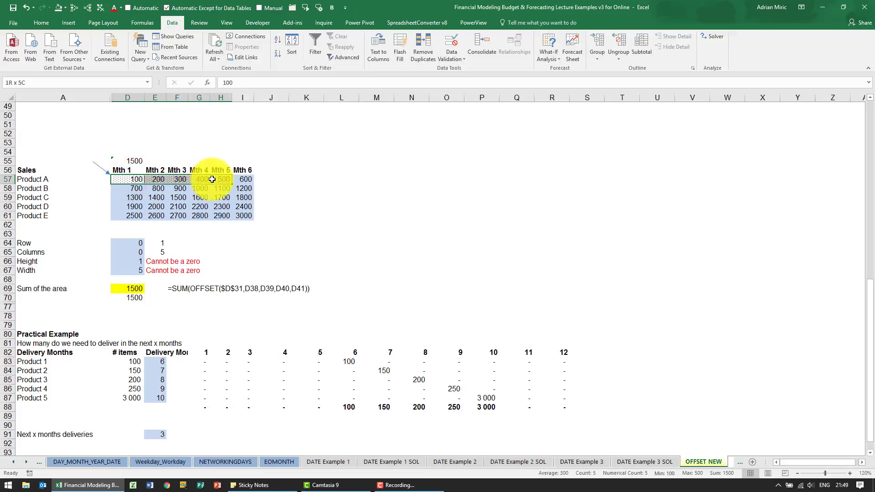
Step: Set the Height input D66 to 3 and select the three-row area to verify 13500
left_click(137, 261)
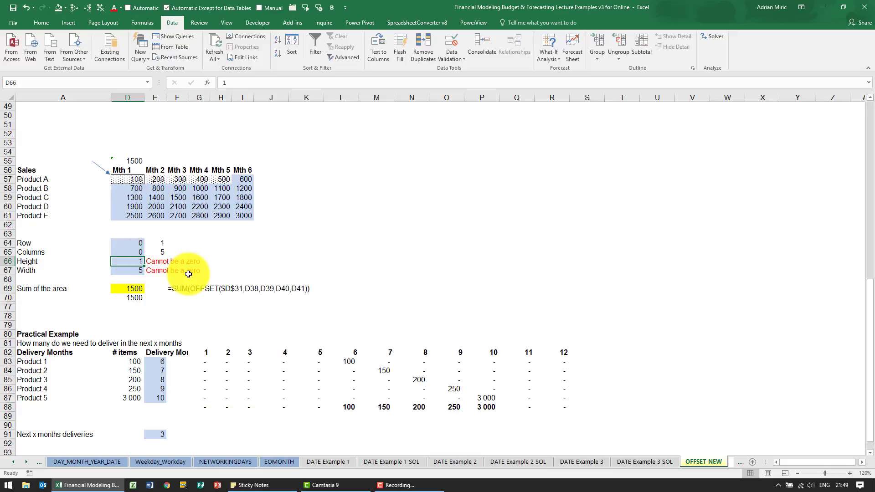
type("3")
key("Return")
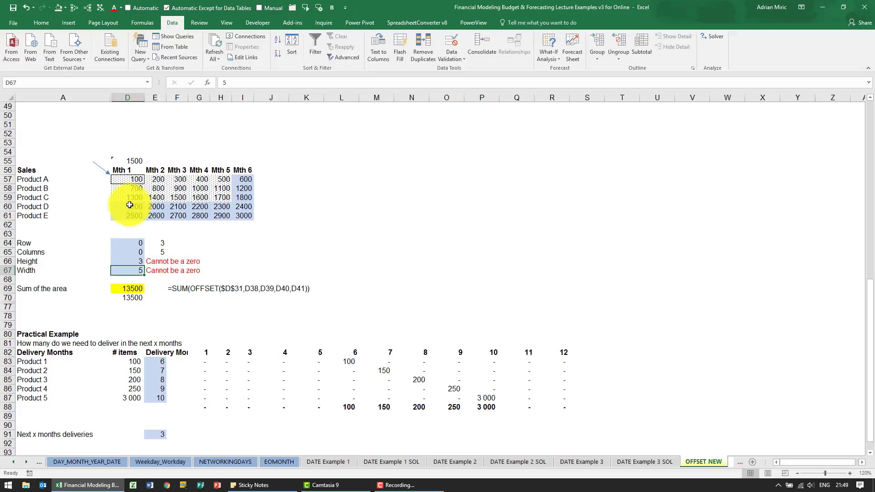
left_click_drag(130, 180, 223, 197)
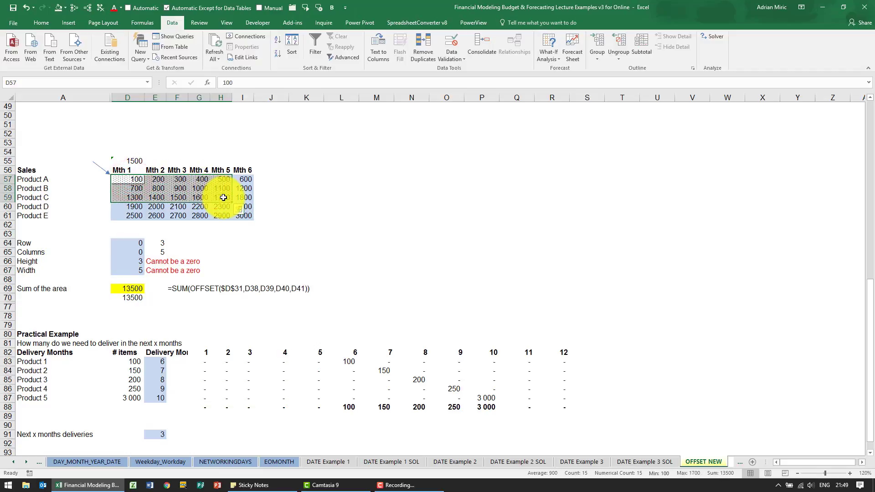
left_click(134, 178)
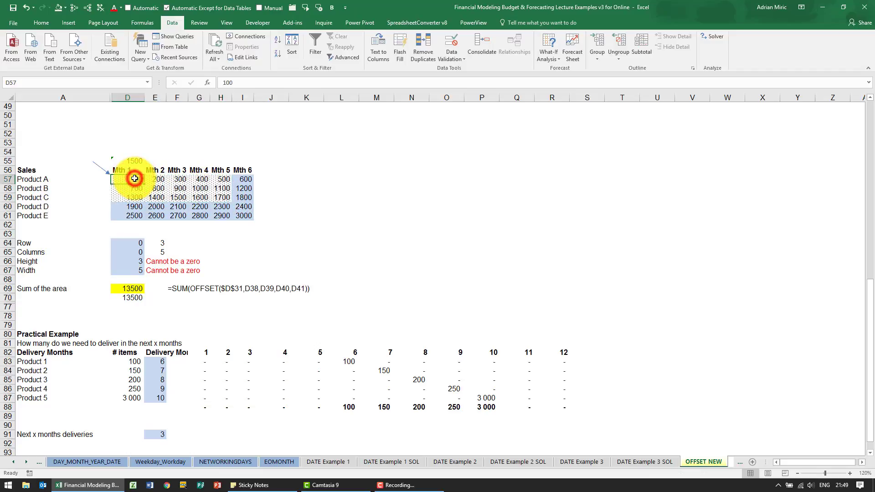
left_click_drag(134, 179, 216, 199)
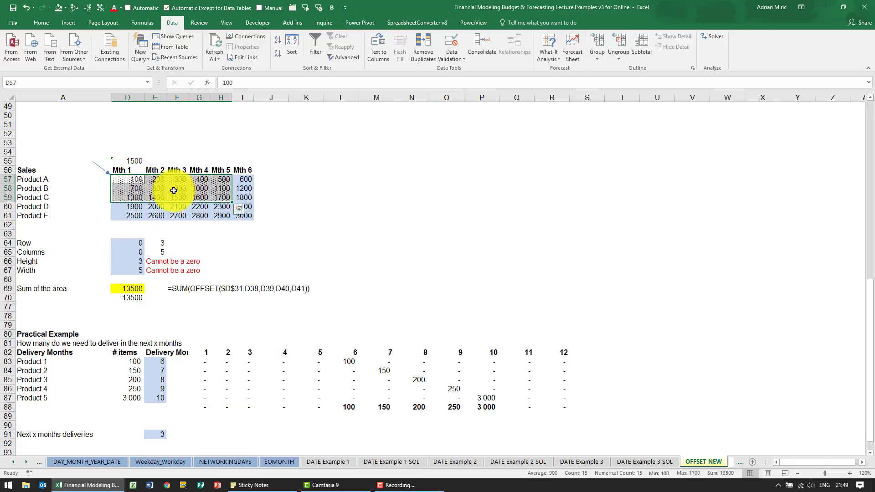
Step: Set the Row offset D64 to 1 and select Products B–D to verify 22500
left_click(136, 242)
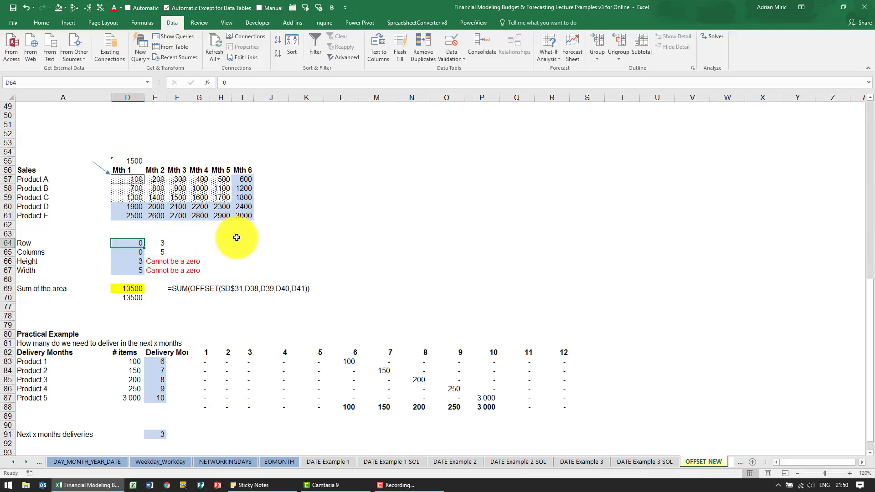
type("1")
key("Return")
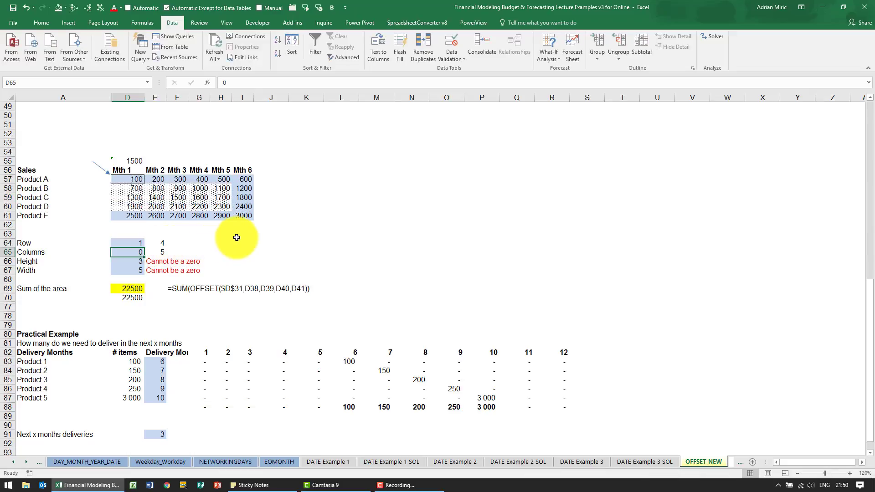
left_click(138, 180)
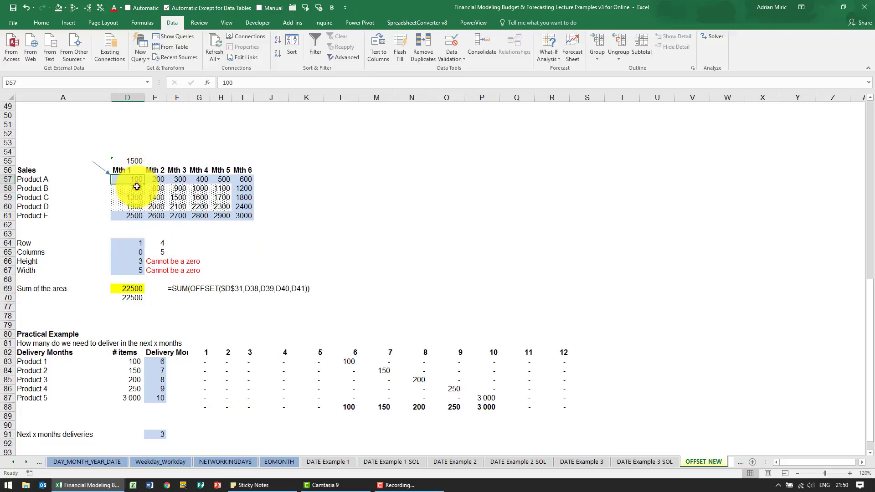
left_click_drag(137, 187, 215, 204)
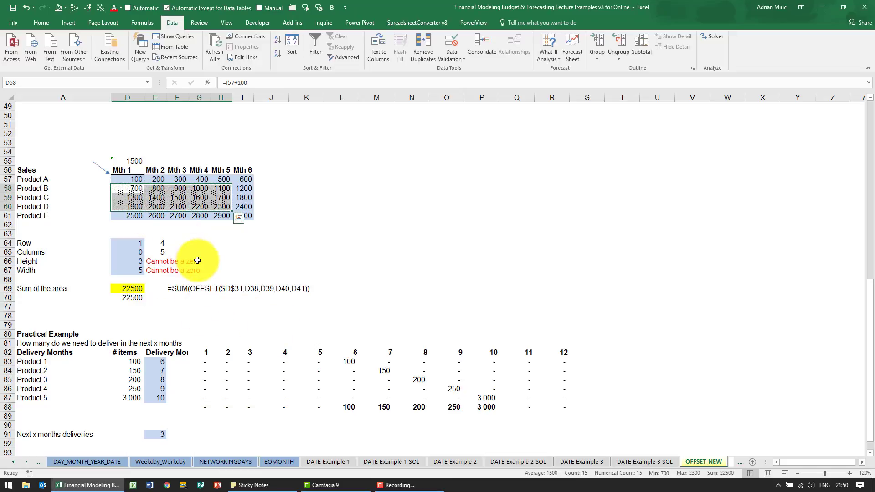
scroll(197, 260, "down", 2)
scroll(198, 260, "down", 1)
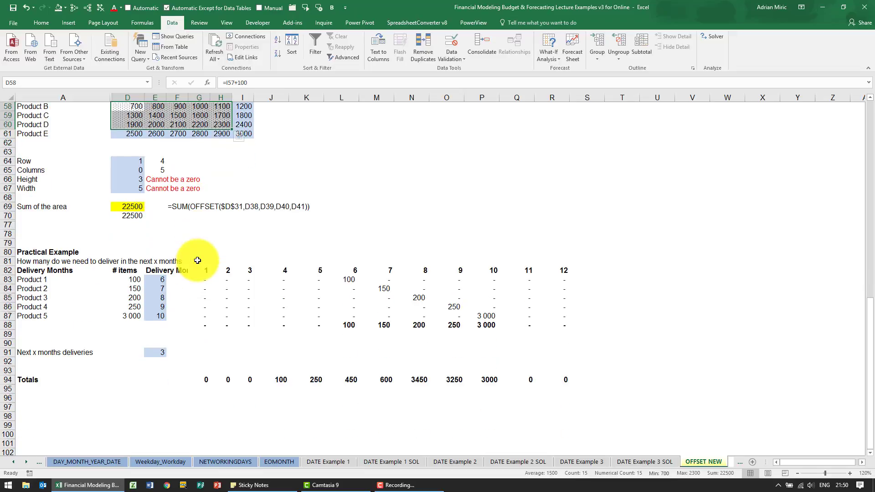
scroll(199, 265, "down", 1)
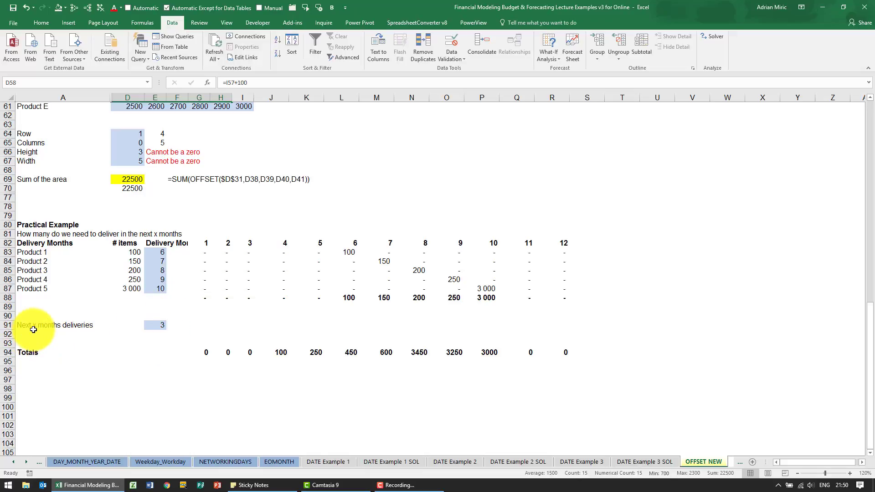
left_click(163, 326)
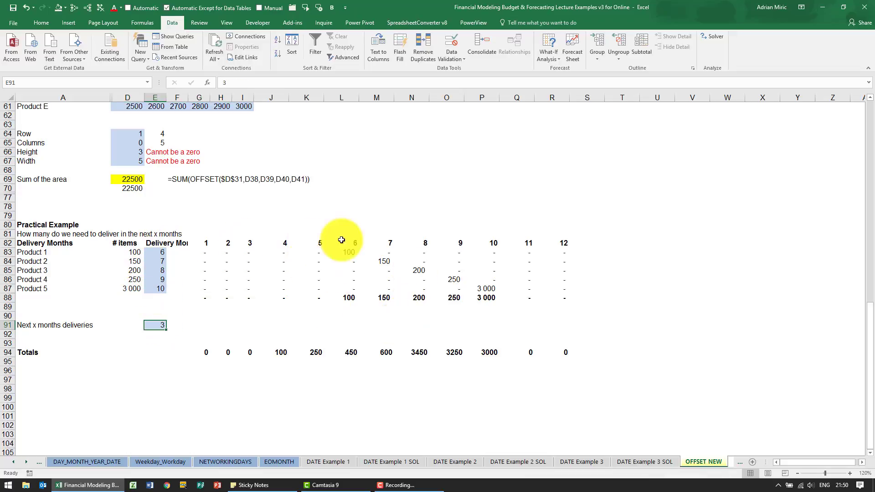
left_click(279, 353)
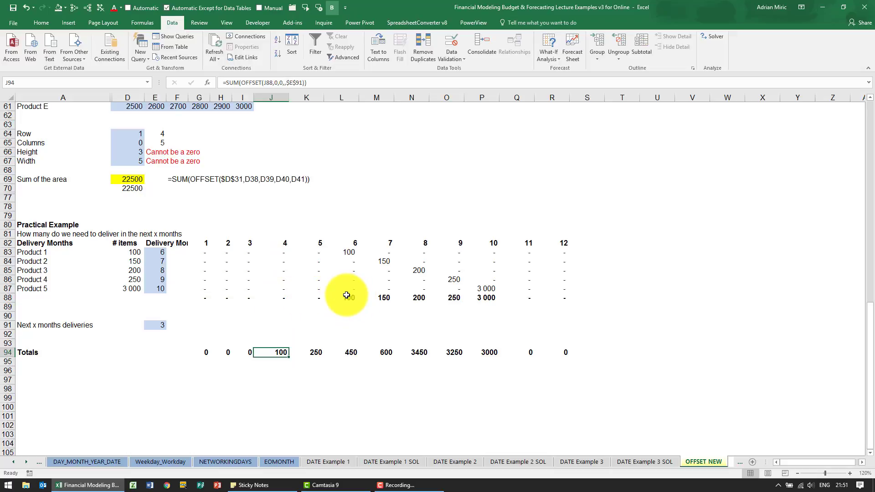
left_click(319, 351)
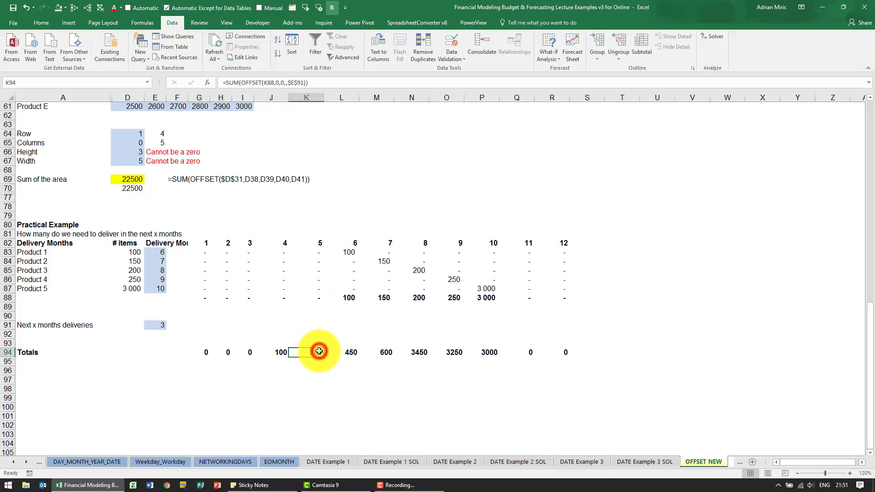
left_click_drag(316, 297, 372, 299)
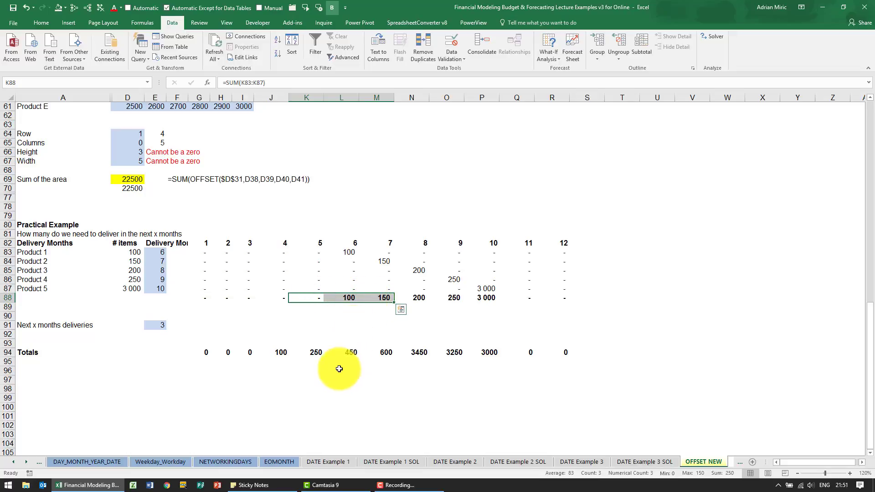
Step: Insert the OFFSET function into cell K95
left_click(315, 361)
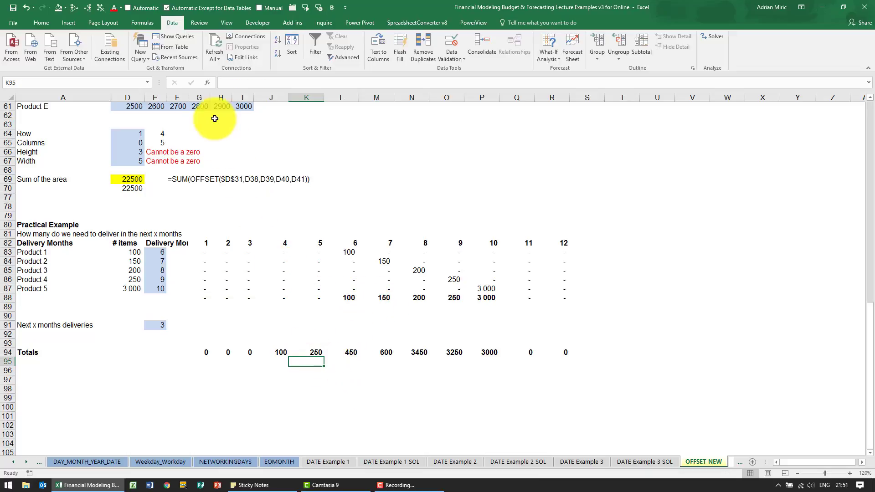
left_click(207, 82)
left_click(392, 234)
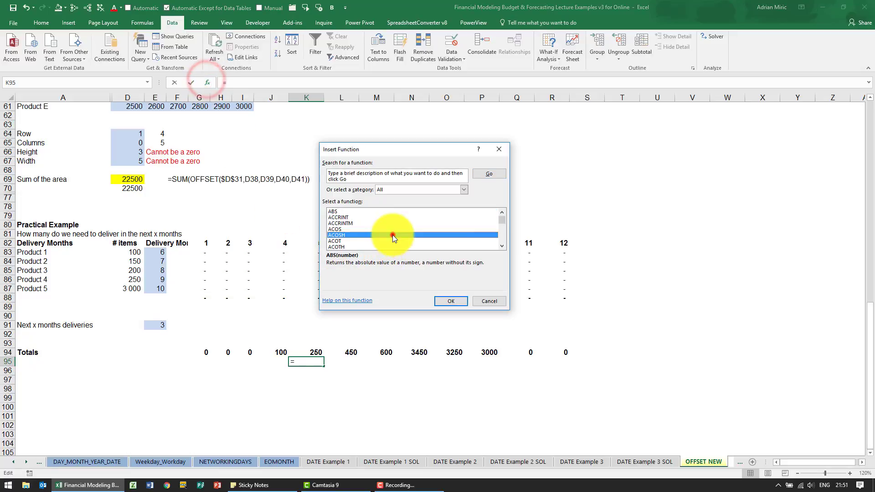
key("o")
key("f")
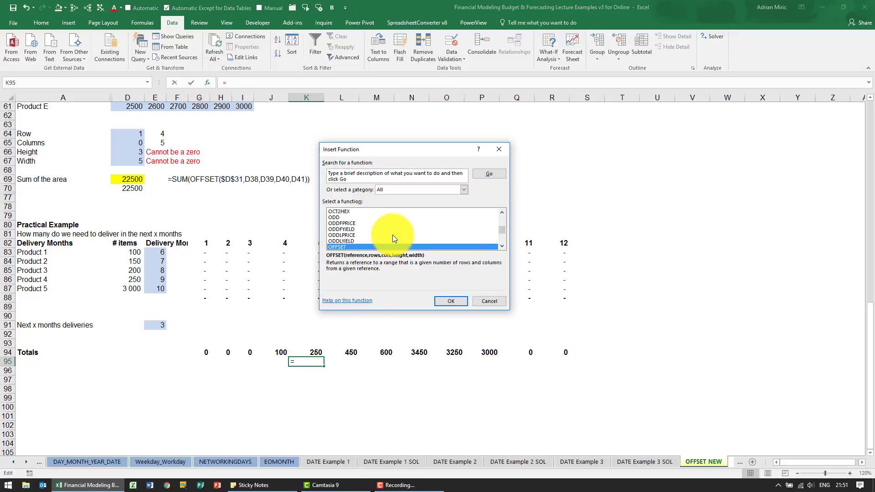
key("Return")
Step: Set OFFSET's reference K88, rows 0, cols 0, height 1 and width $E$91
left_click_drag(378, 155, 557, 164)
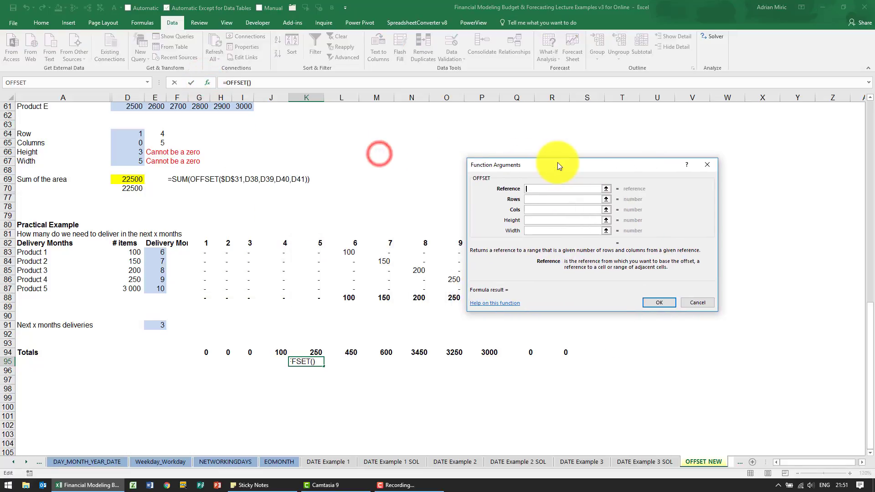
left_click(319, 298)
left_click(538, 199)
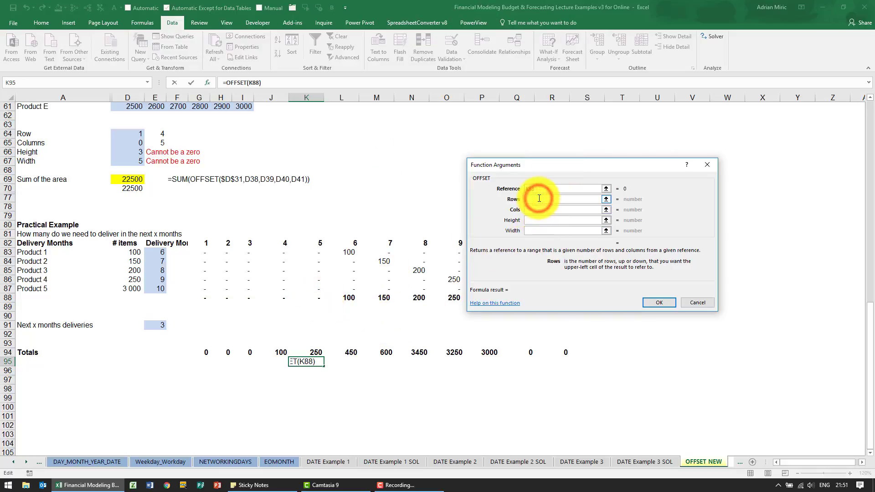
type("0,0")
left_click(537, 209)
type("0")
left_click(532, 223)
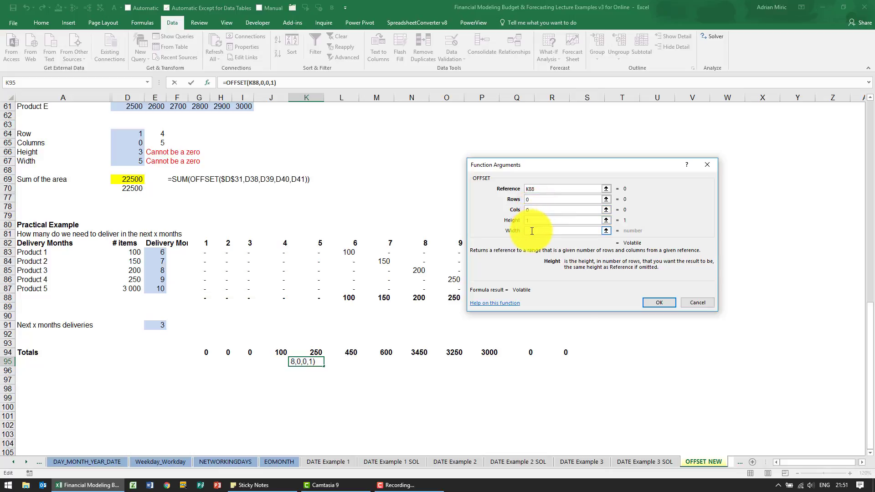
left_click(531, 231)
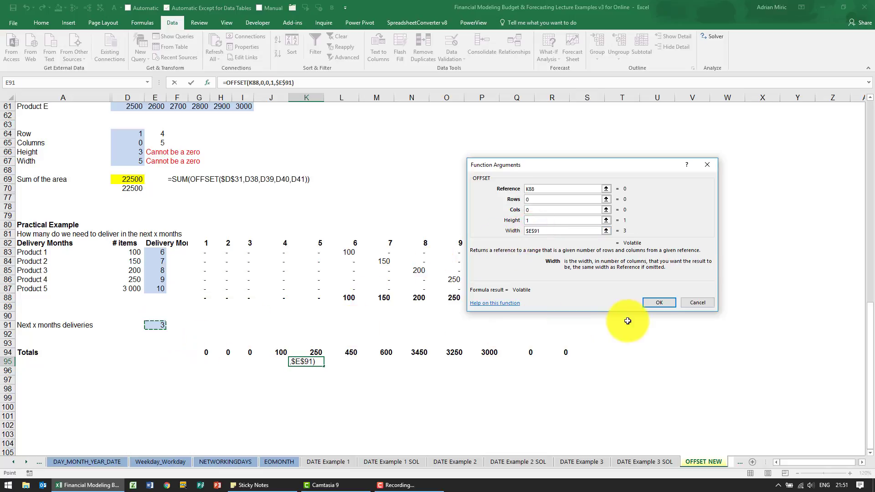
left_click(652, 302)
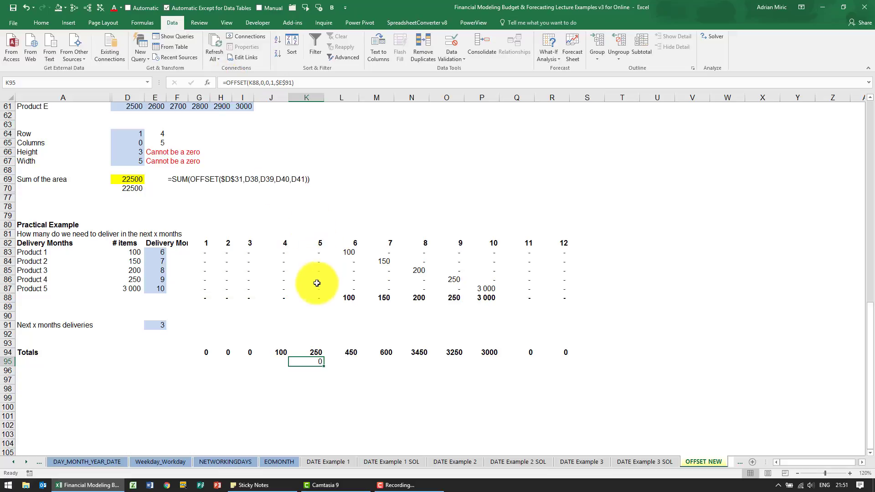
Step: Change K95's formula to =SUM(OFFSET(K88,0,0,1,$E$91))
left_click_drag(315, 297, 359, 297)
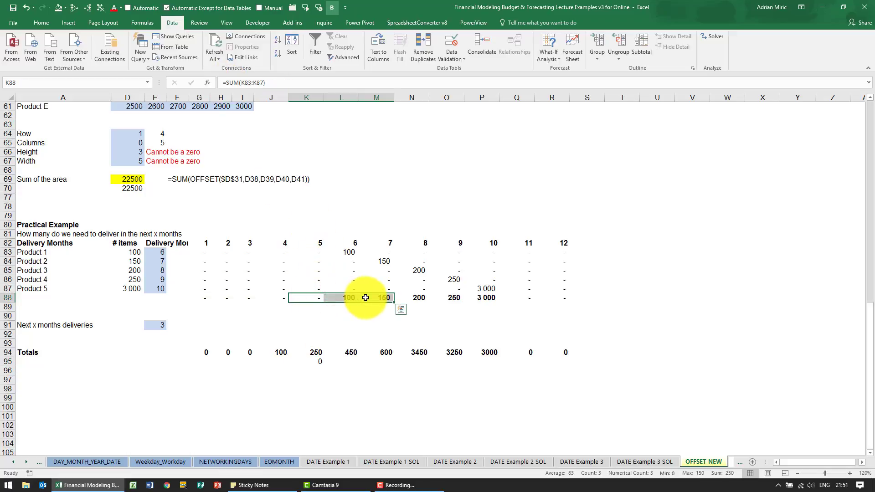
left_click(317, 361)
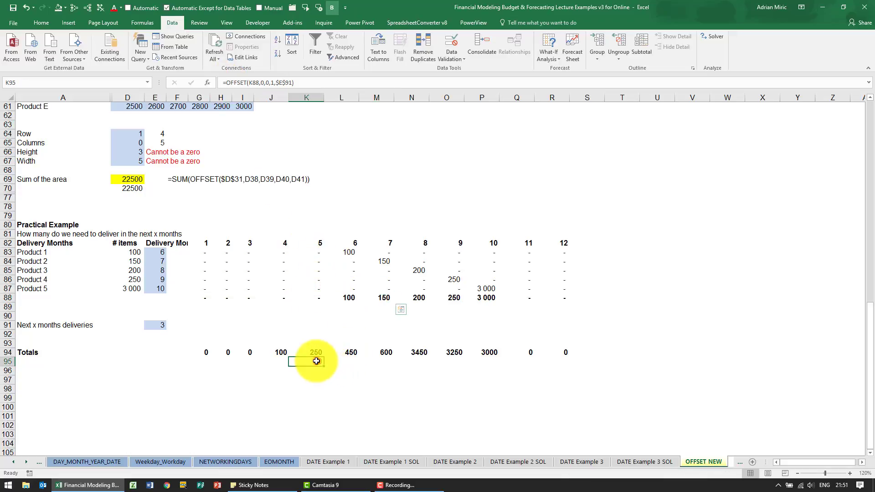
left_click(230, 83)
type("sum(")
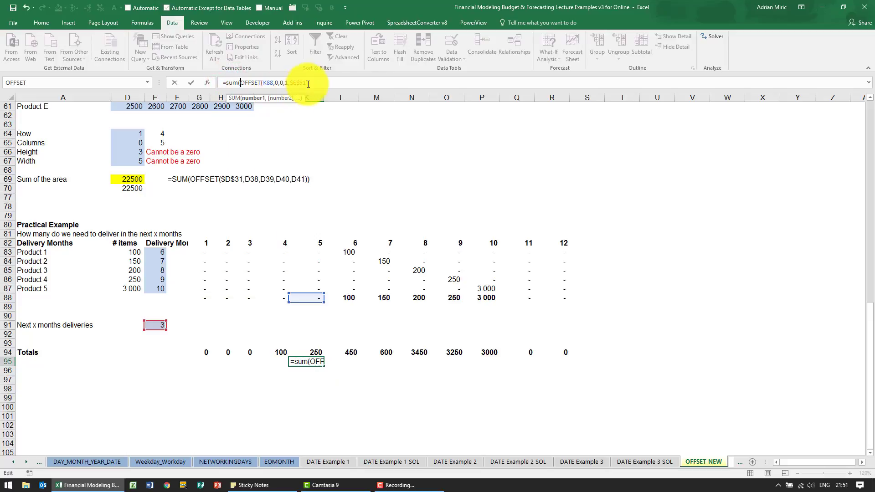
type(")")
key("ctrl+Return")
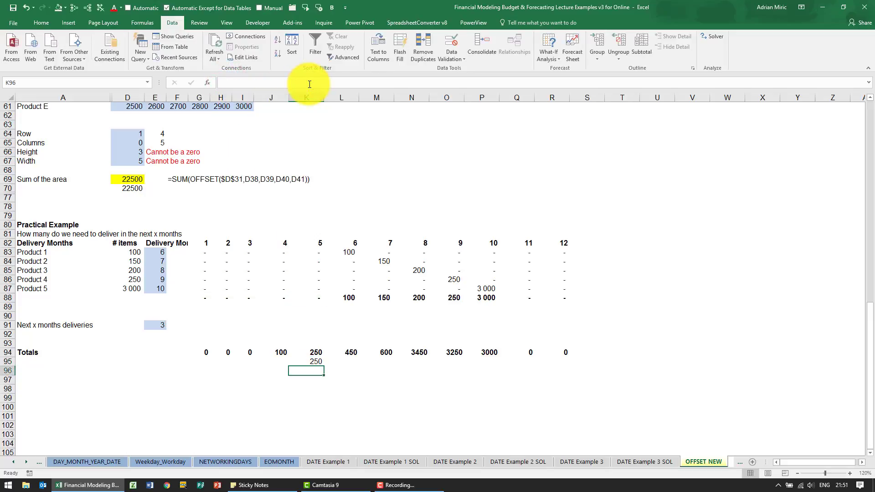
Step: Copy the K95 formula across row 95 through column R and check the three summed months
key("ctrl+c")
key("Right")
key("Right")
key("Right")
key("Right")
key("Right")
key("Right")
key("Right")
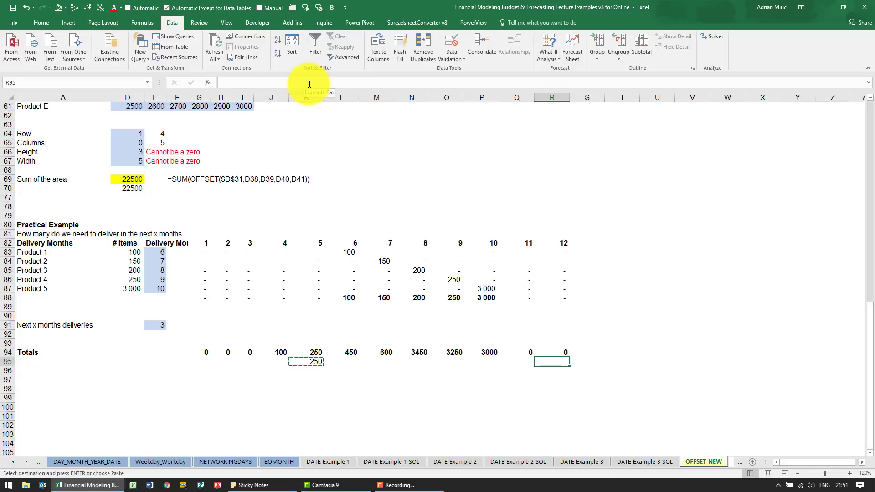
key("shift+Left")
key("shift+Left")
key("shift+Left")
key("shift+Left")
key("shift+Left")
key("shift+Left")
key("shift+Left")
key("shift+Left")
key("ctrl+v")
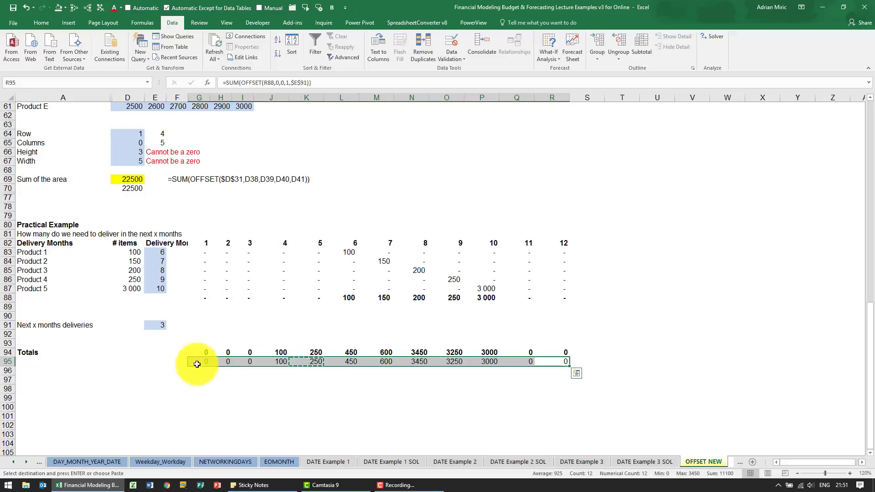
left_click(279, 361)
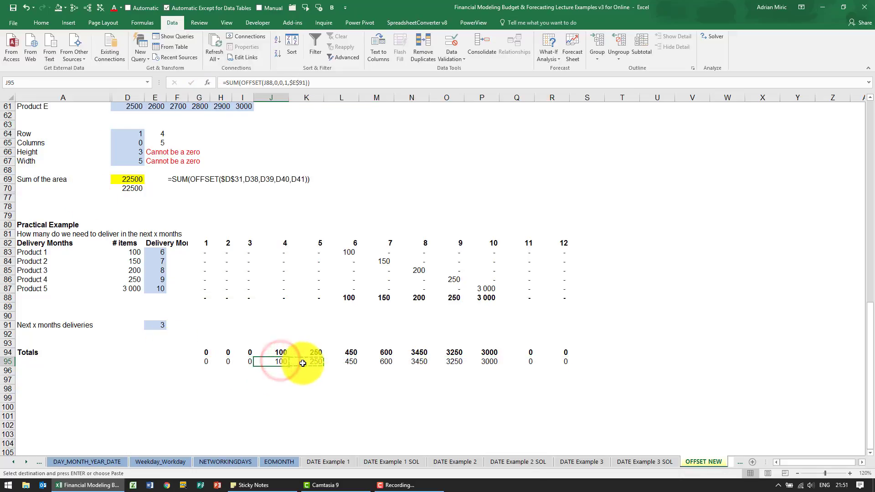
left_click(318, 297)
left_click_drag(317, 297, 370, 297)
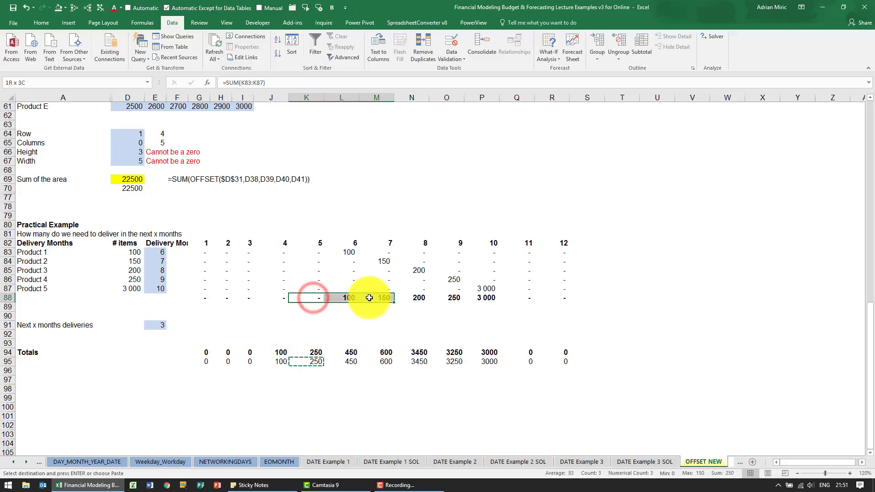
left_click(164, 327)
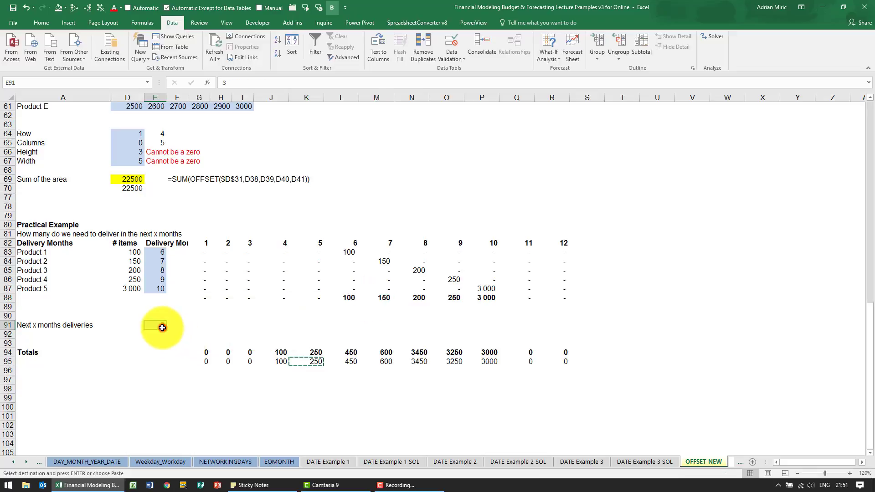
type("6")
key("Return")
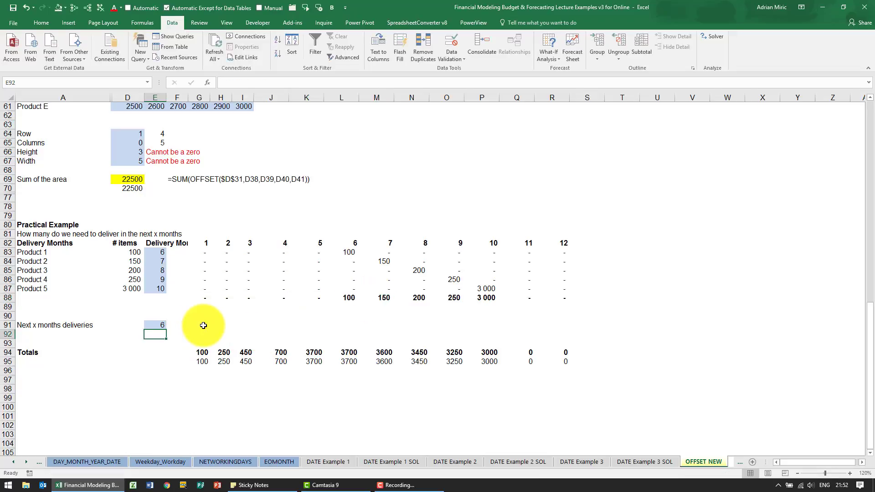
left_click(204, 301)
left_click_drag(204, 301, 332, 296)
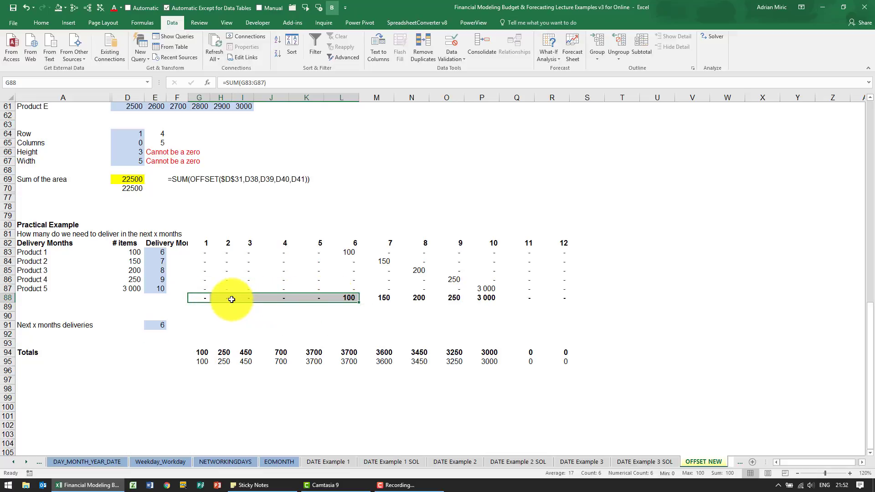
left_click_drag(227, 299, 347, 301)
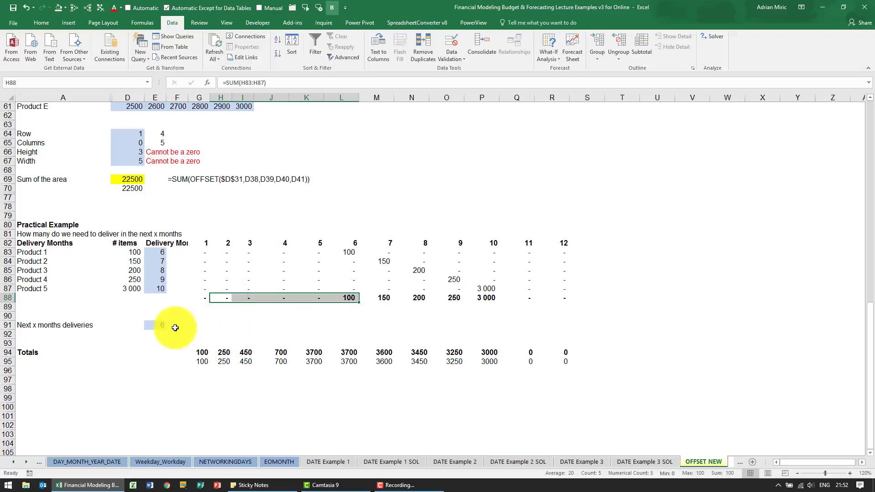
left_click(159, 325)
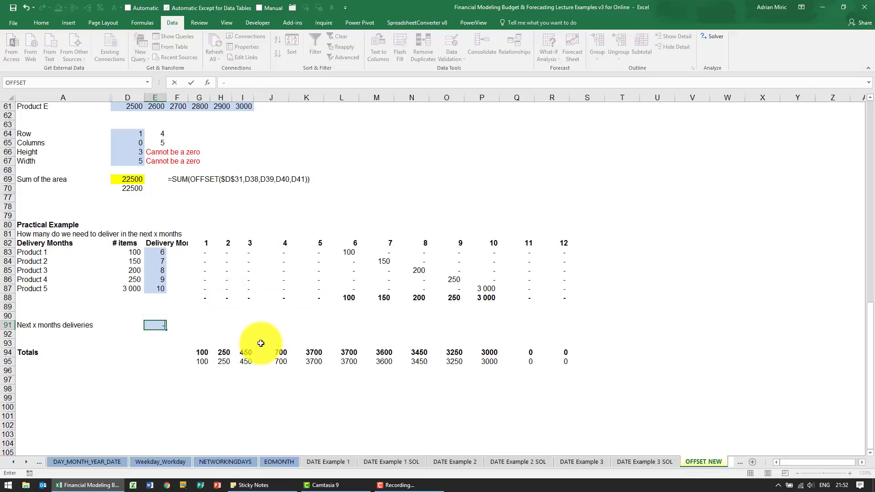
key("Return")
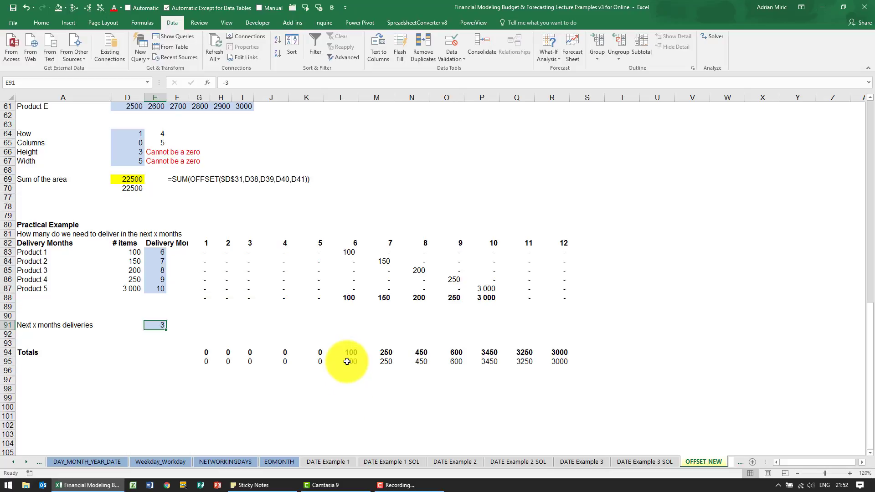
left_click_drag(345, 297, 283, 296)
left_click(380, 360)
left_click_drag(384, 297, 307, 299)
left_click(162, 325)
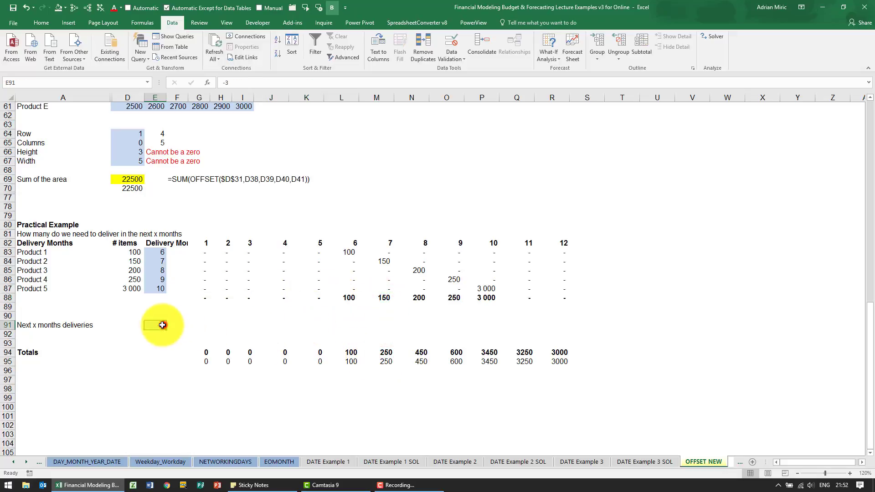
type("3")
key("Return")
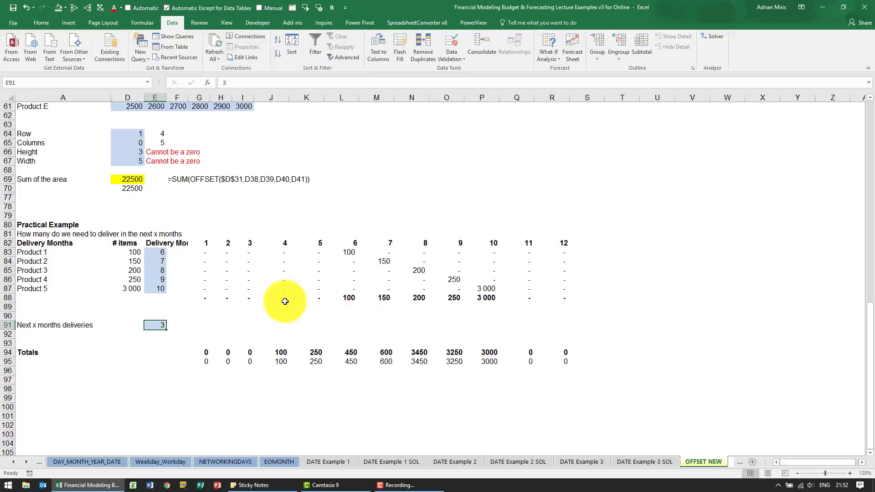
left_click_drag(285, 301, 371, 296)
left_click_drag(349, 262, 351, 287)
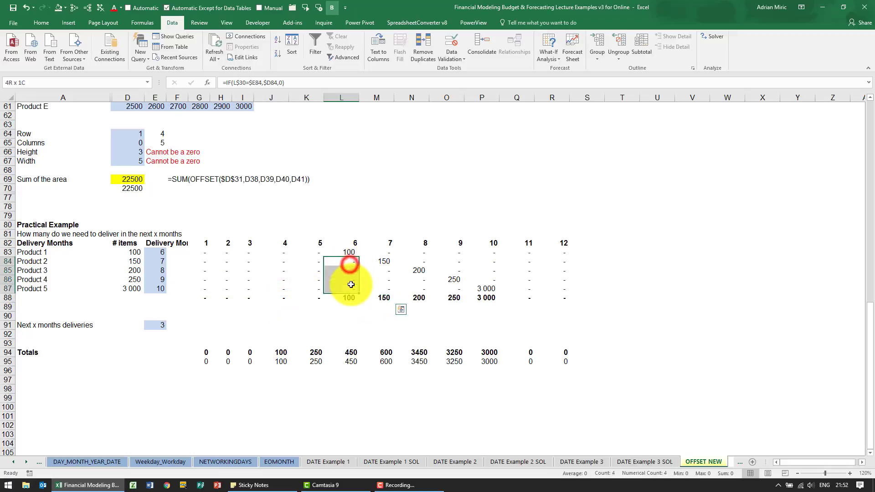